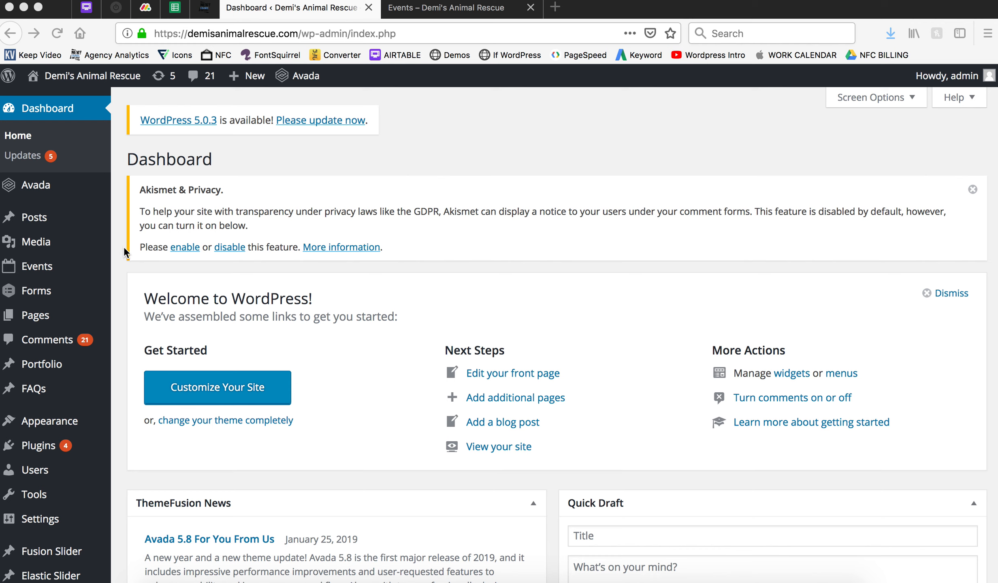
# - Open the list of all events and look through its entries
pyautogui.click(44, 271)
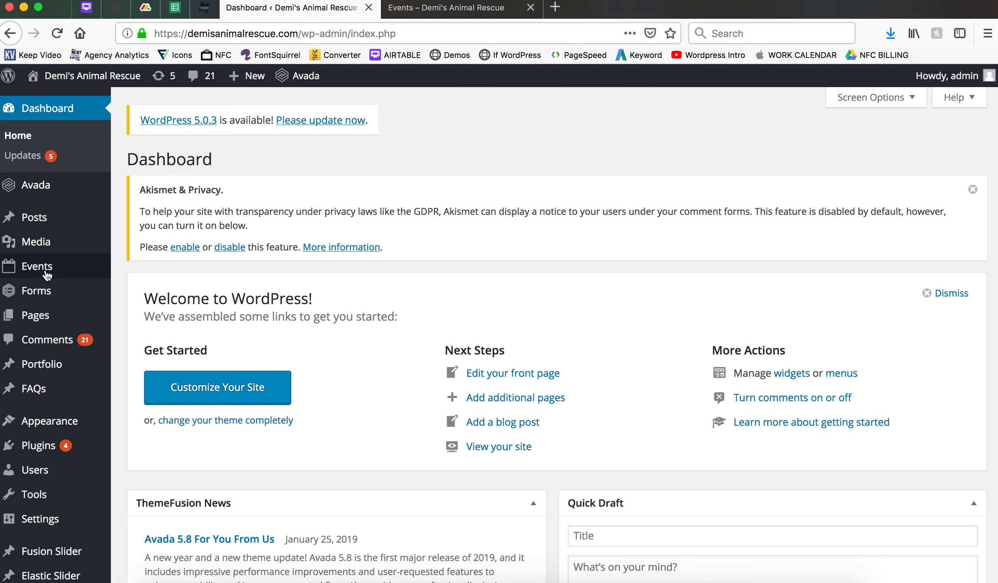
pyautogui.click(47, 275)
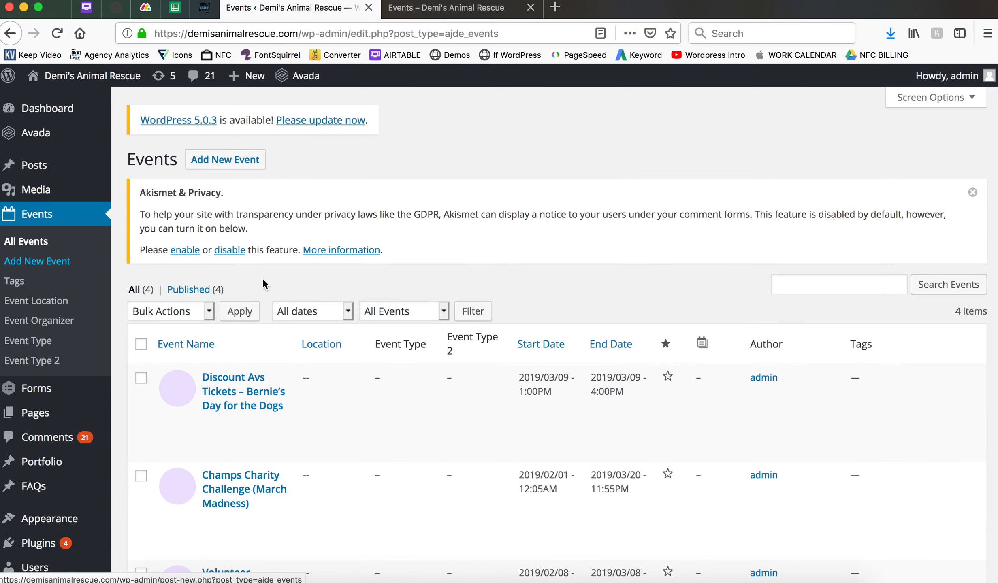
pyautogui.scroll(-5, 360, 300)
pyautogui.scroll(-2, 360, 300)
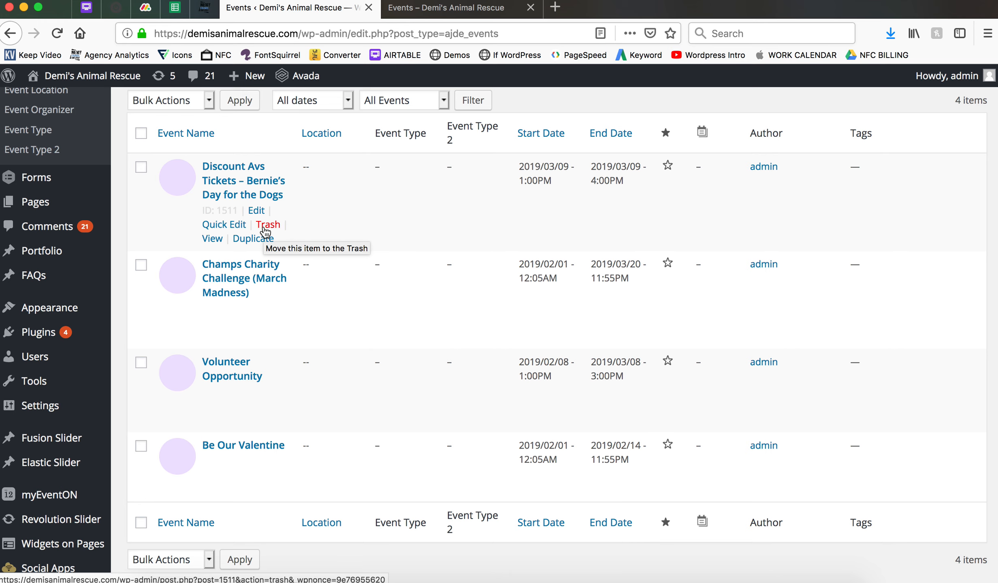
pyautogui.scroll(2, 265, 231)
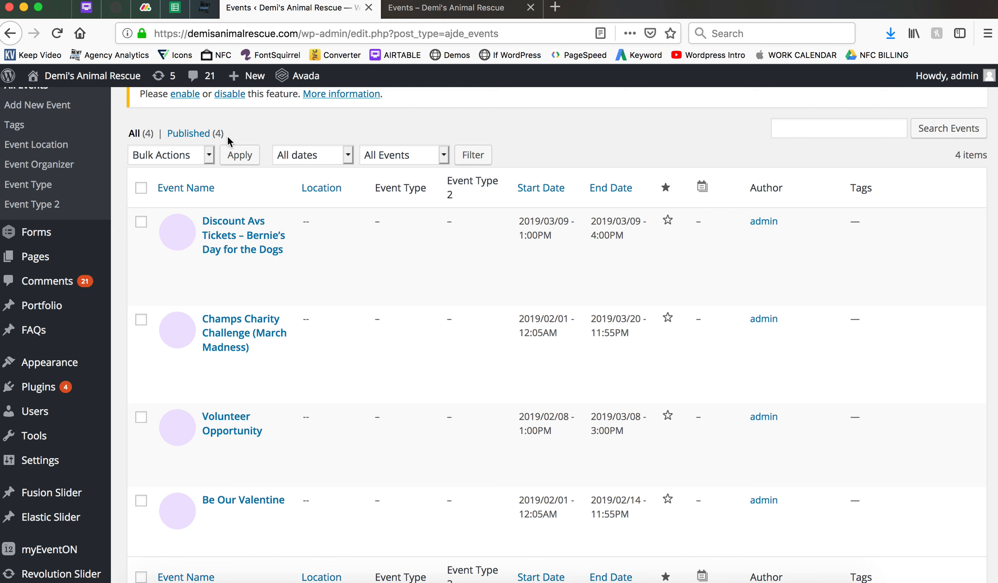
# - Move the "Discount Avs Tickets – Bernie's Day for the Dogs" event to the trash, restore it, and return to the full event list
pyautogui.moveTo(269, 279)
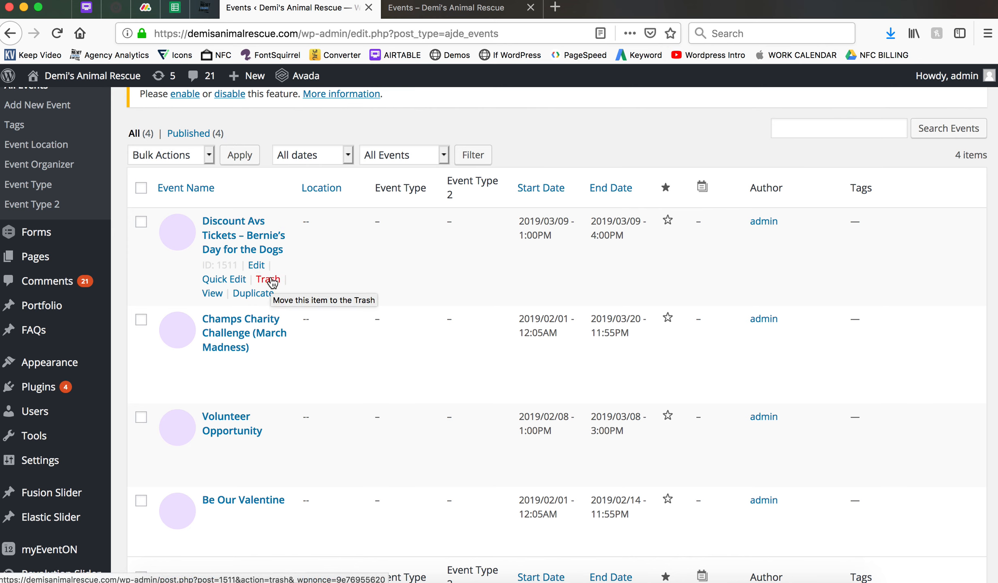
pyautogui.click(271, 281)
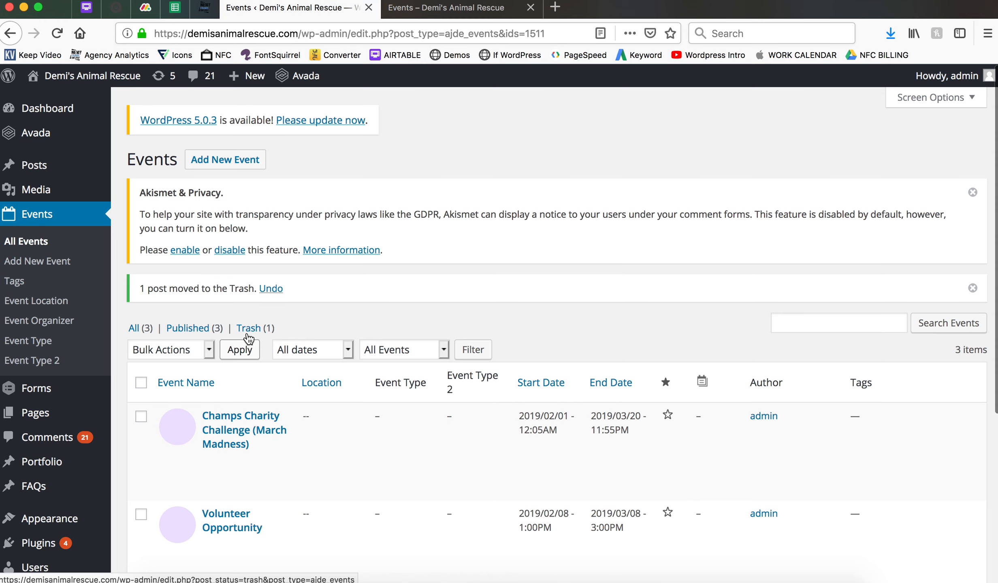
pyautogui.click(253, 330)
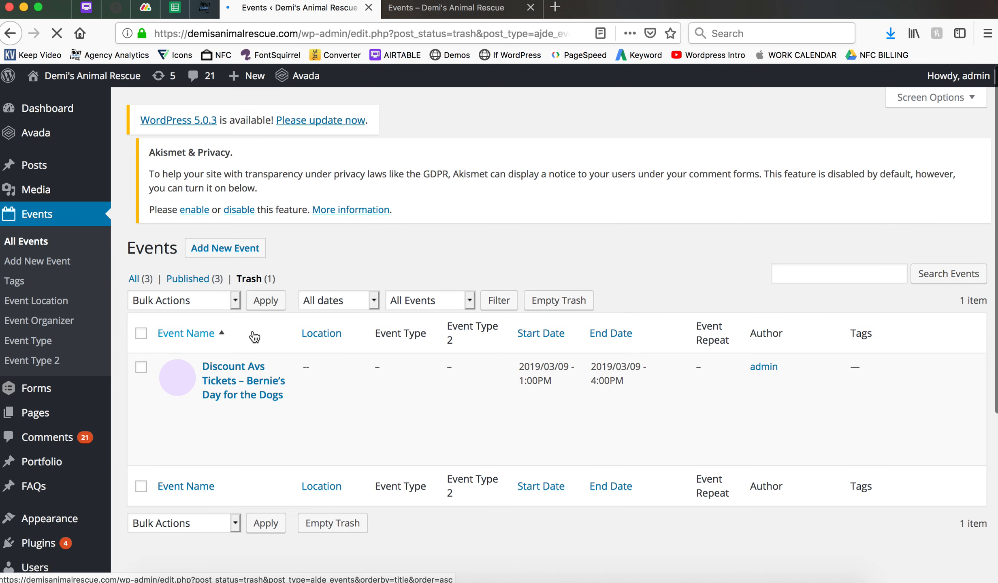
pyautogui.moveTo(241, 419)
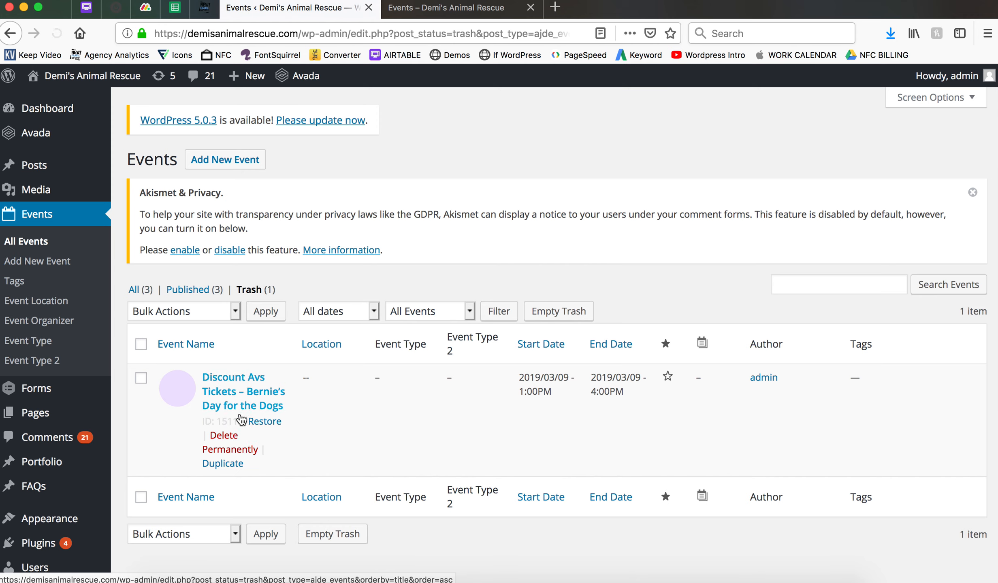
pyautogui.click(266, 423)
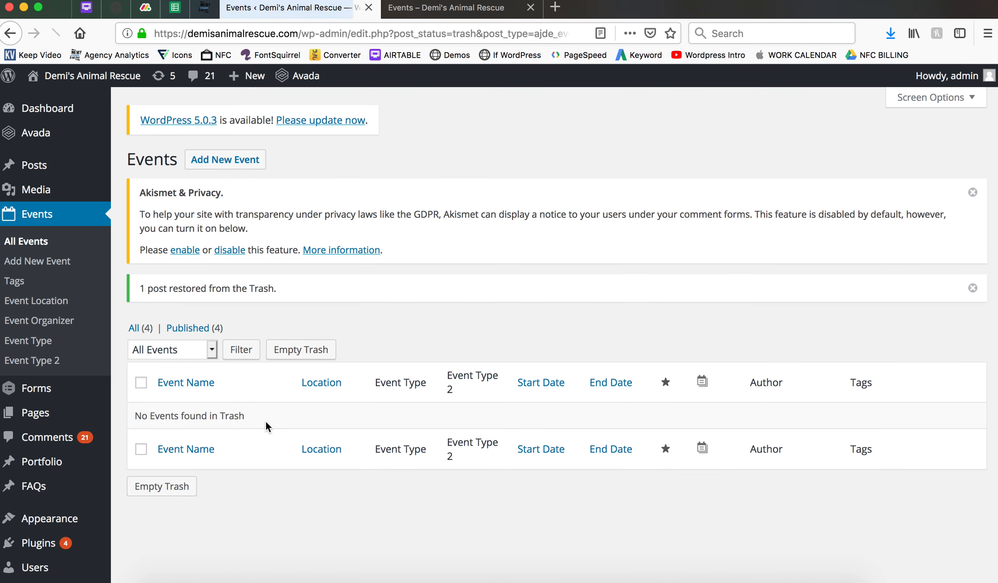
pyautogui.click(132, 329)
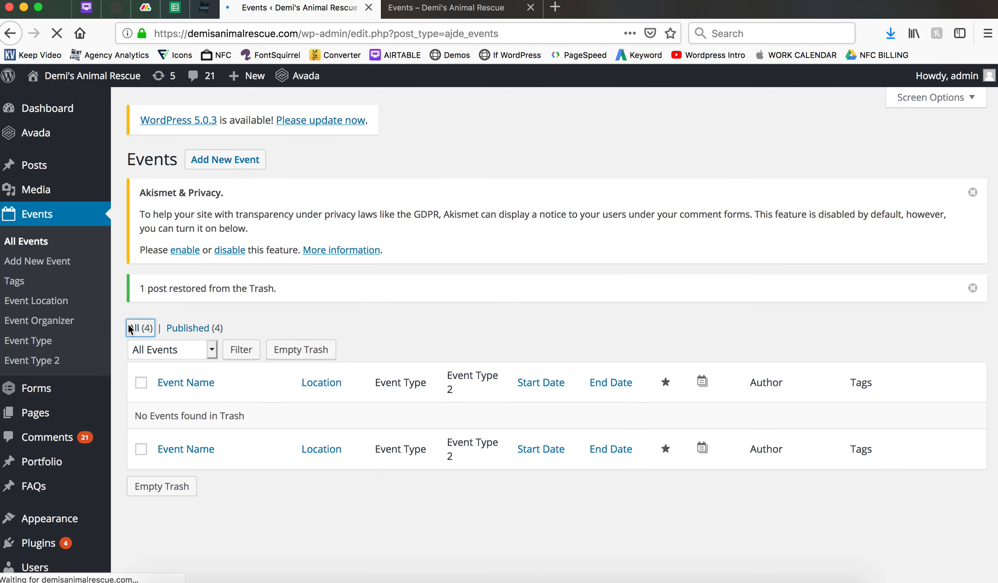
# - Open the "Discount Avs Tickets – Bernie's Day for the Dogs" event for editing
pyautogui.scroll(-2, 504, 243)
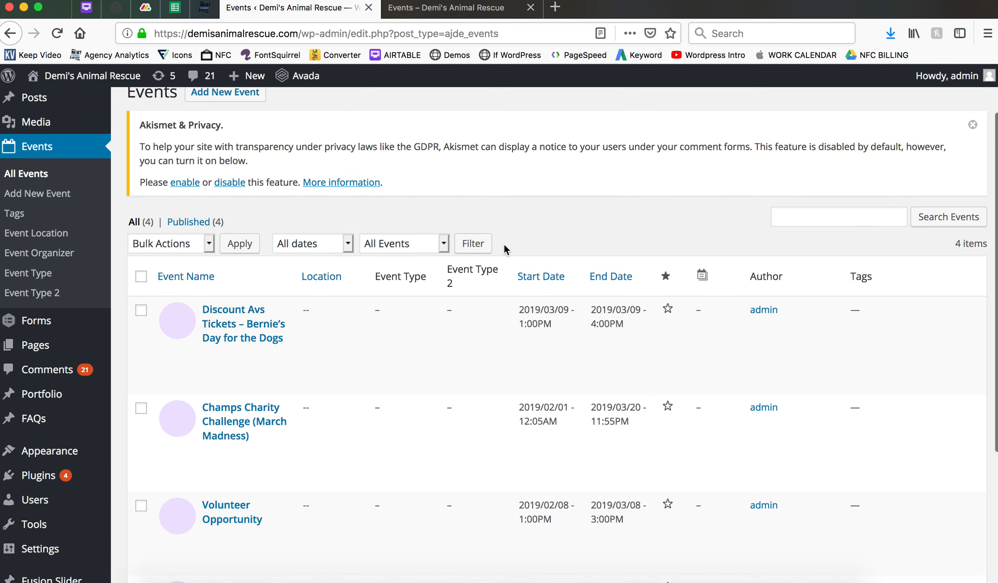
pyautogui.scroll(-1, 504, 248)
pyautogui.scroll(-2, 504, 243)
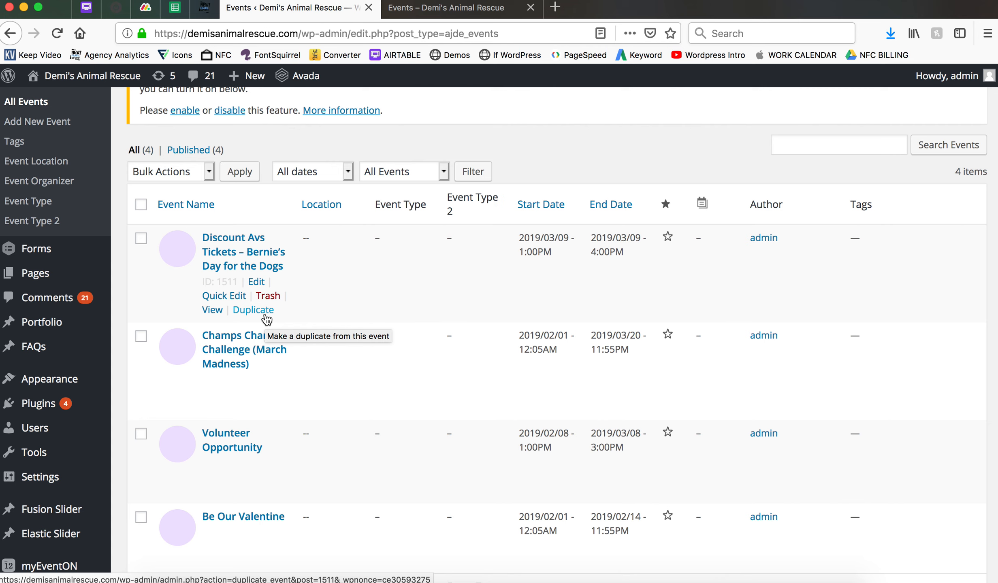
pyautogui.click(259, 282)
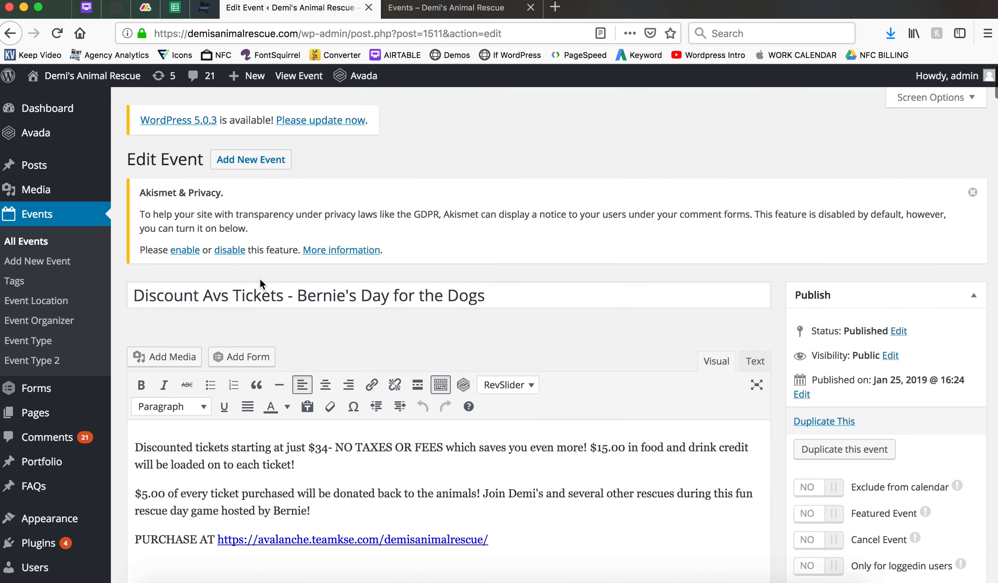
# - Make the word "starting" in the event description's first sentence bold, italic and orange
pyautogui.scroll(-3, 260, 282)
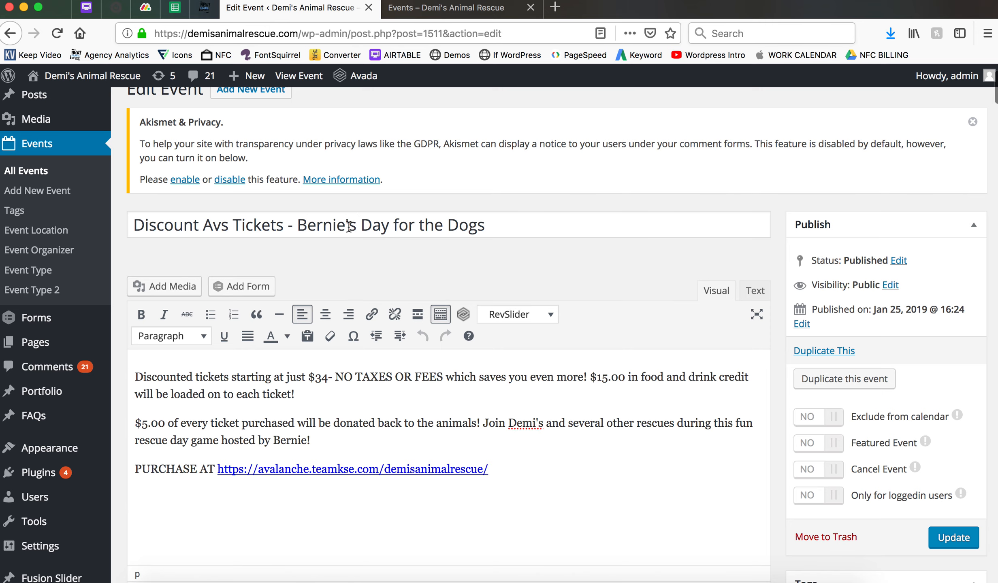
pyautogui.scroll(-3, 384, 232)
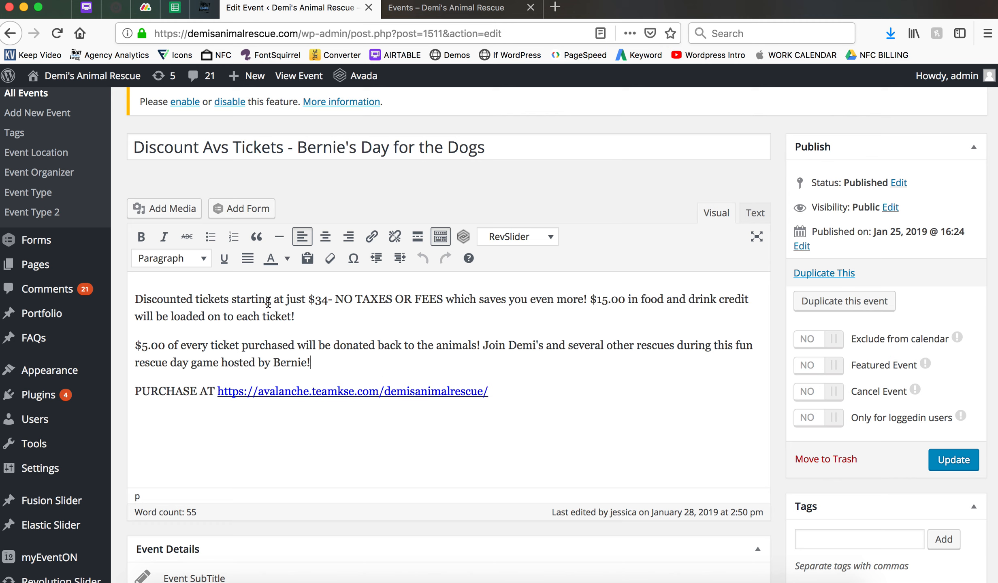
pyautogui.moveTo(230, 303); pyautogui.dragTo(271, 302)
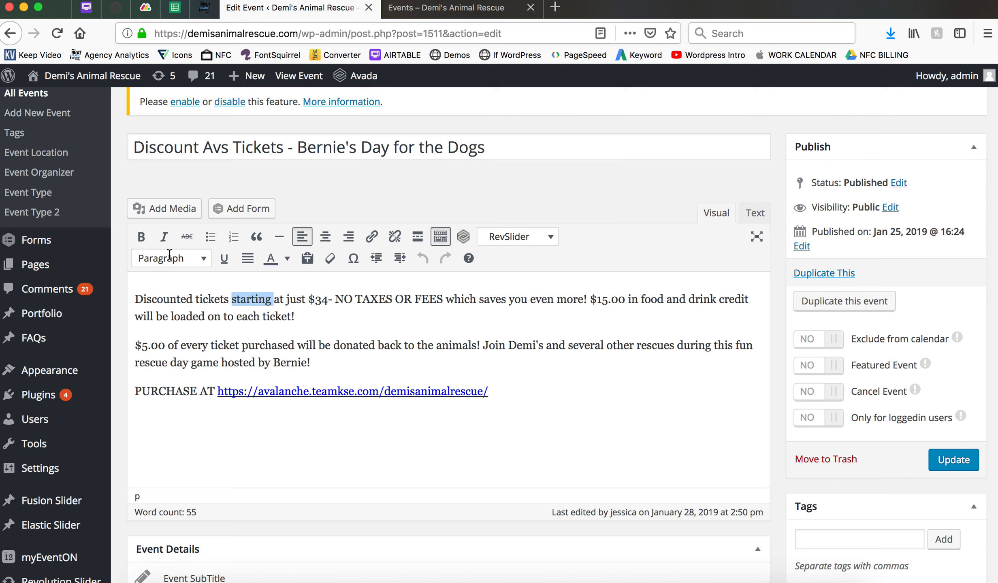
pyautogui.click(141, 237)
pyautogui.click(163, 239)
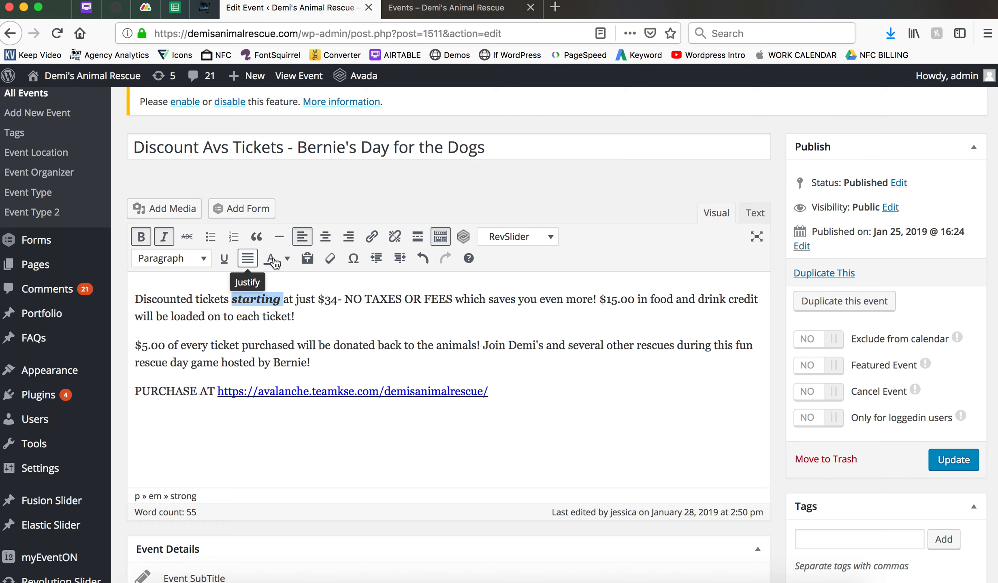
pyautogui.click(288, 259)
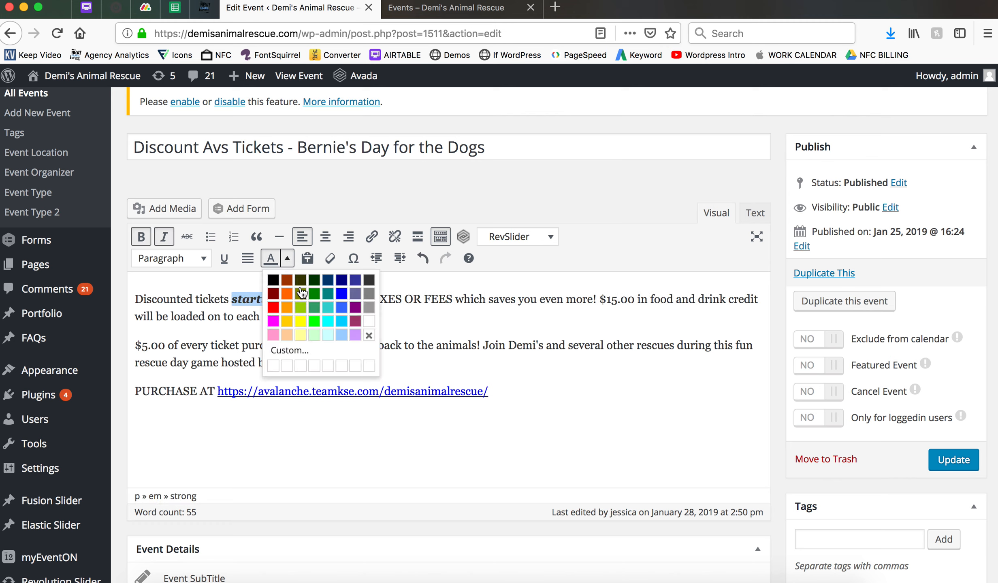
pyautogui.click(286, 294)
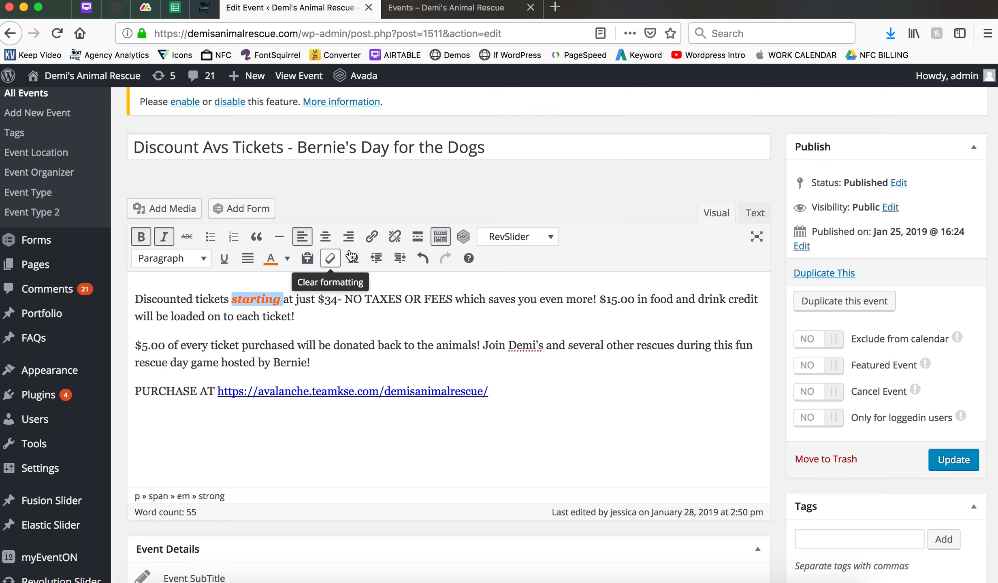
pyautogui.click(372, 243)
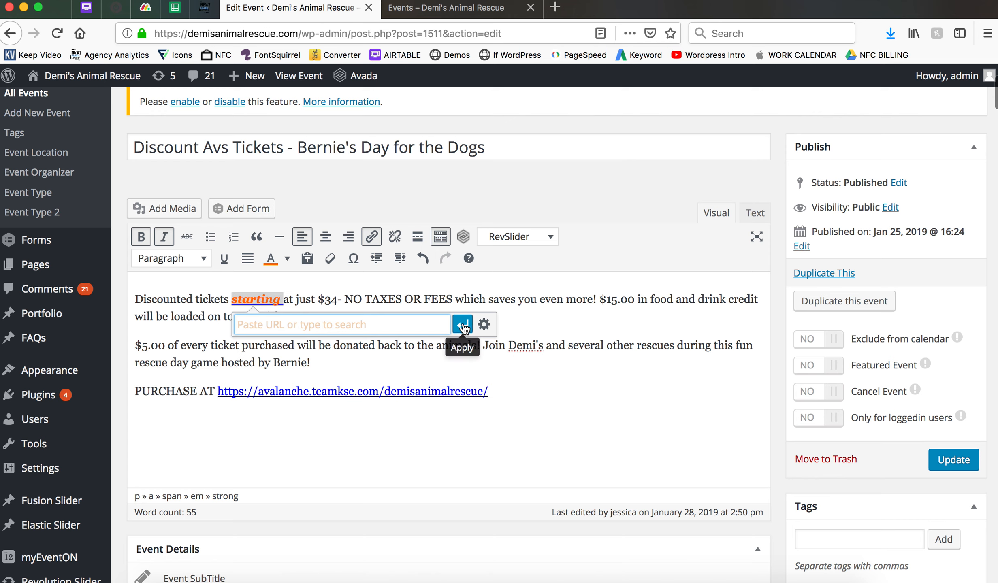
pyautogui.click(519, 336)
# - Turn the All Day Event option on and back off in the event's time and date settings
pyautogui.scroll(-4, 421, 337)
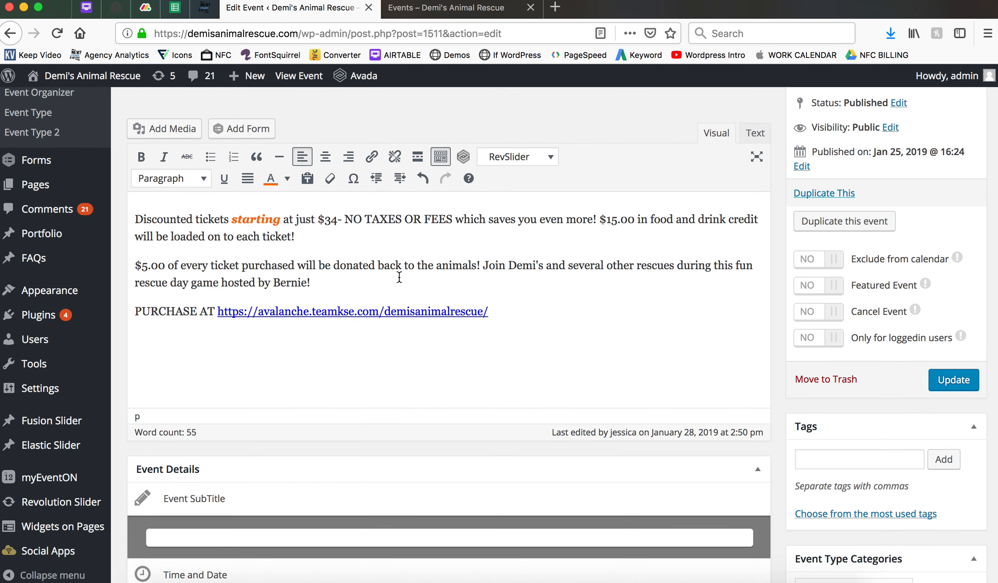
pyautogui.scroll(-8, 422, 286)
pyautogui.scroll(-10, 422, 282)
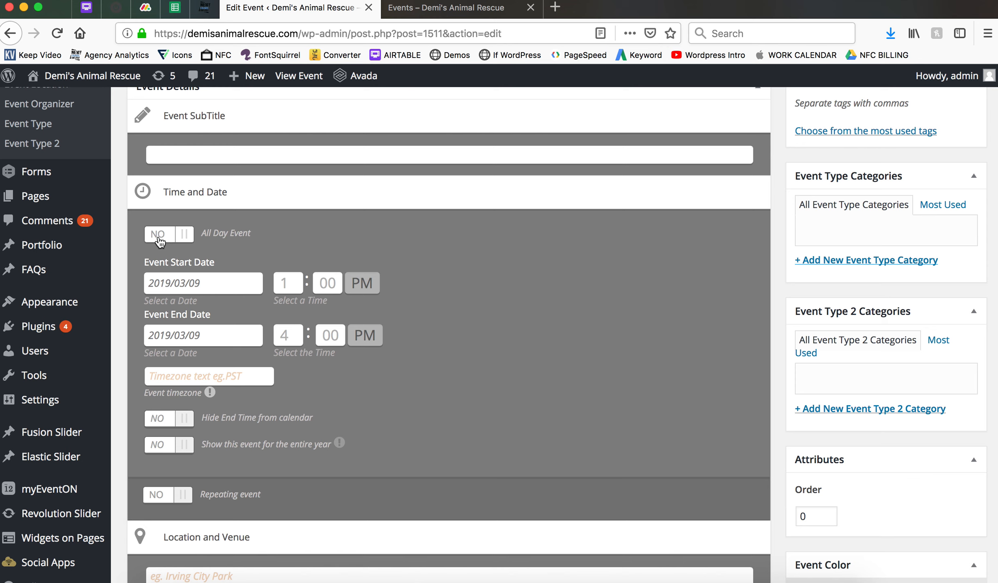
pyautogui.click(184, 241)
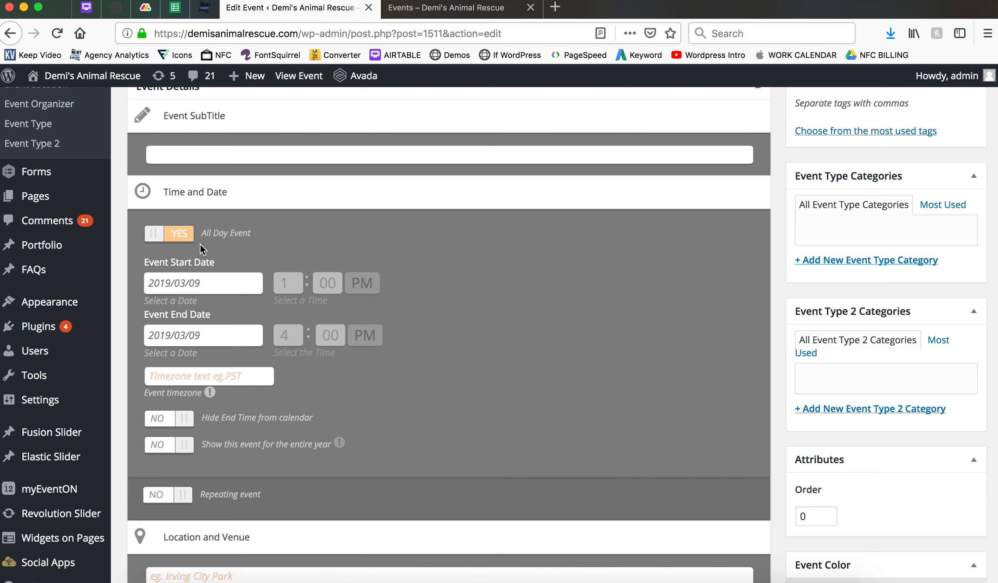
pyautogui.click(178, 237)
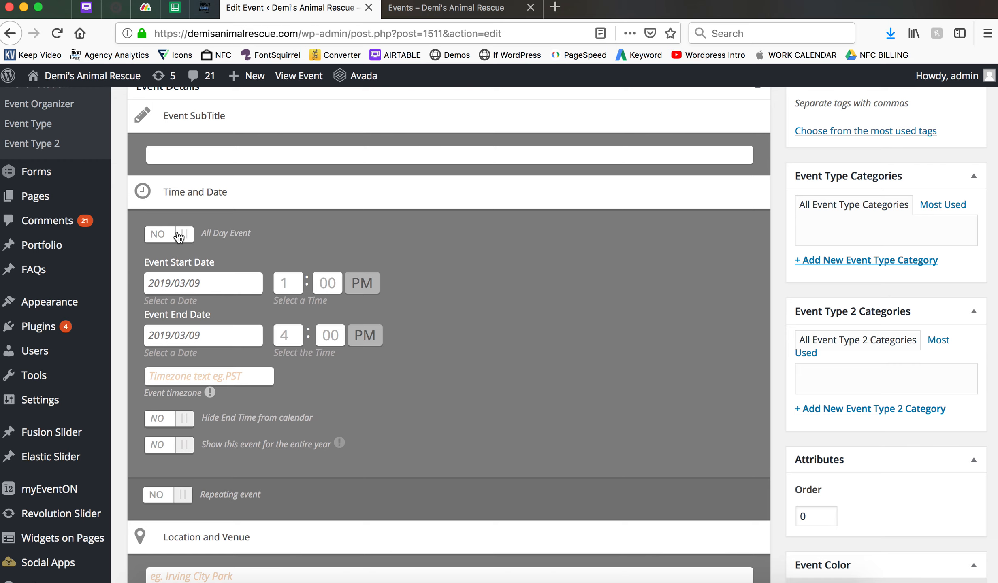
# - Examine the event's time and date settings, location name and address fields, location image option, and organizer fields
pyautogui.scroll(10, 263, 310)
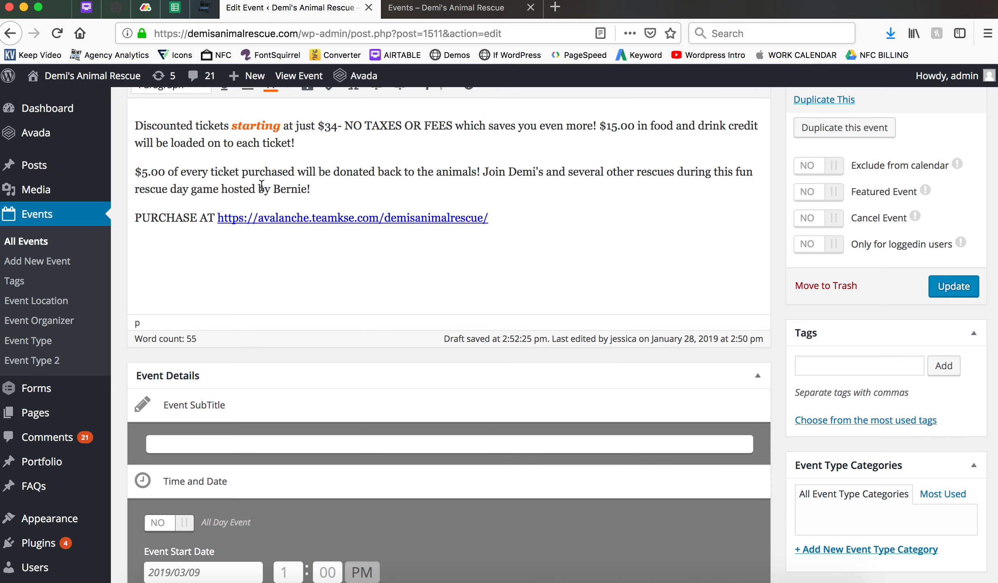
pyautogui.scroll(-10, 268, 190)
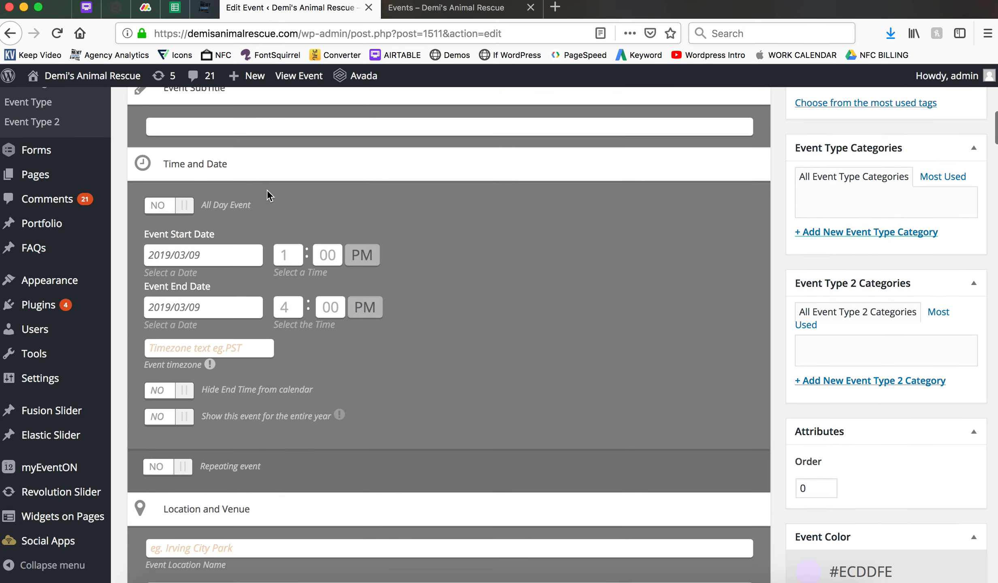
pyautogui.scroll(-4, 266, 190)
pyautogui.scroll(-9, 266, 190)
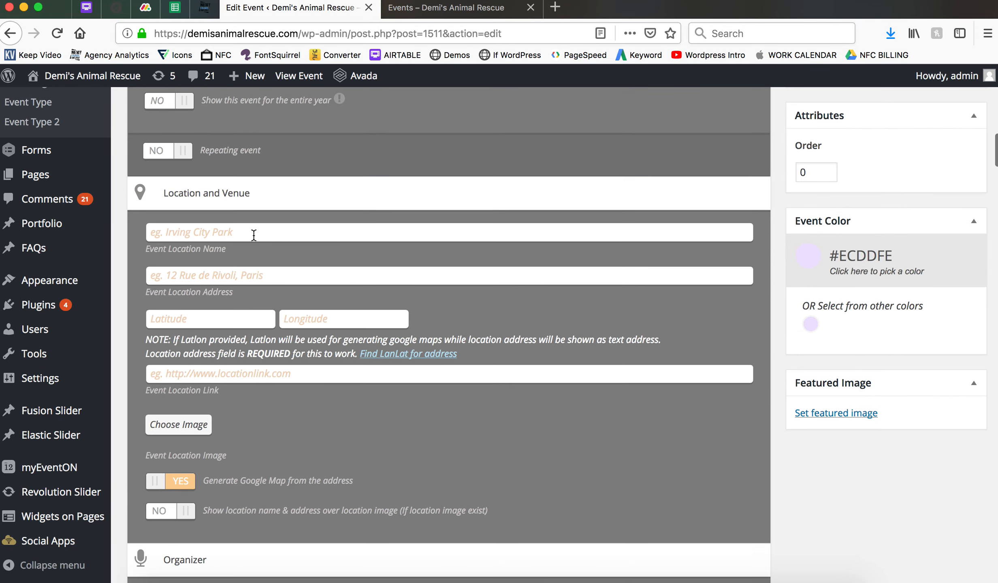
pyautogui.click(248, 234)
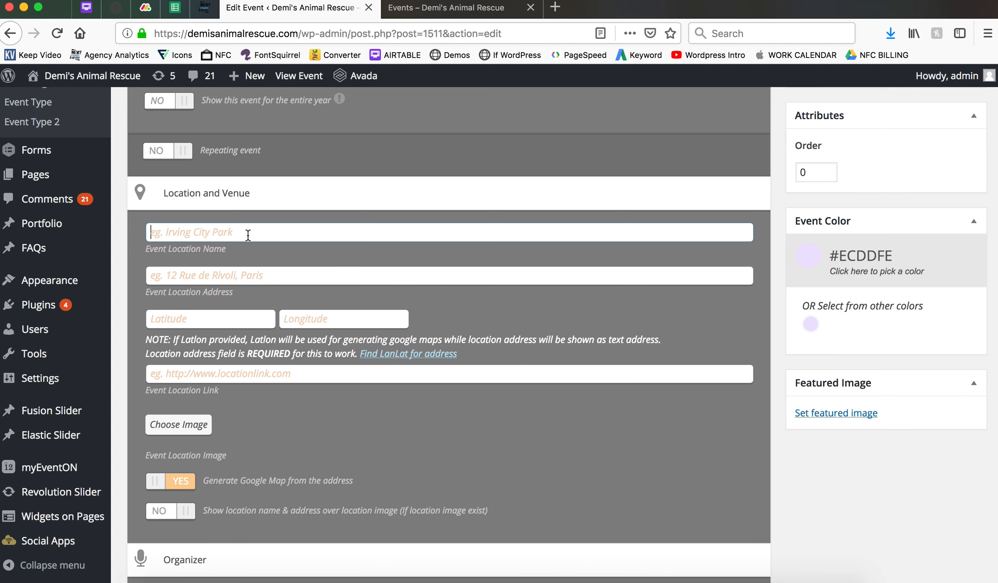
pyautogui.click(251, 276)
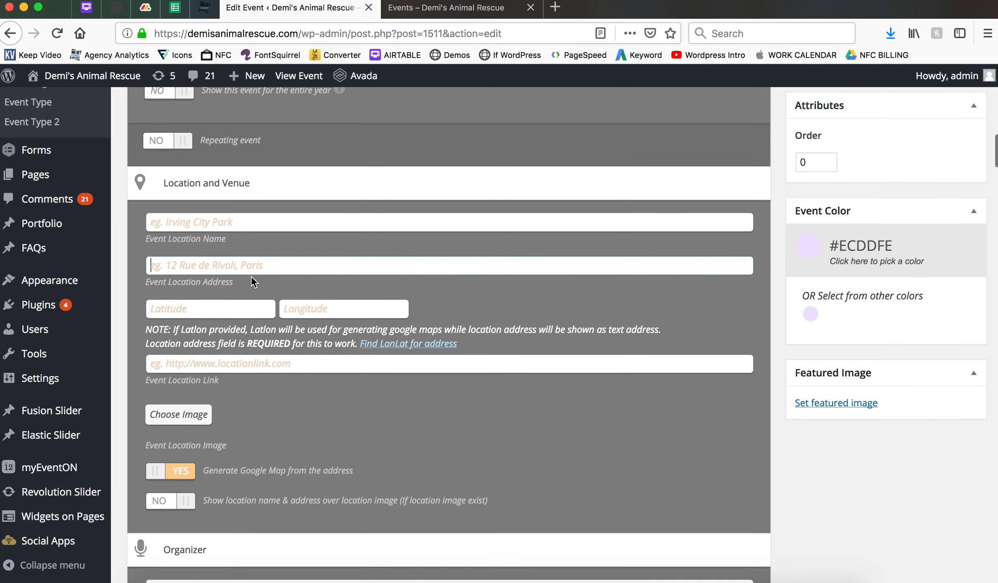
pyautogui.scroll(-2, 251, 276)
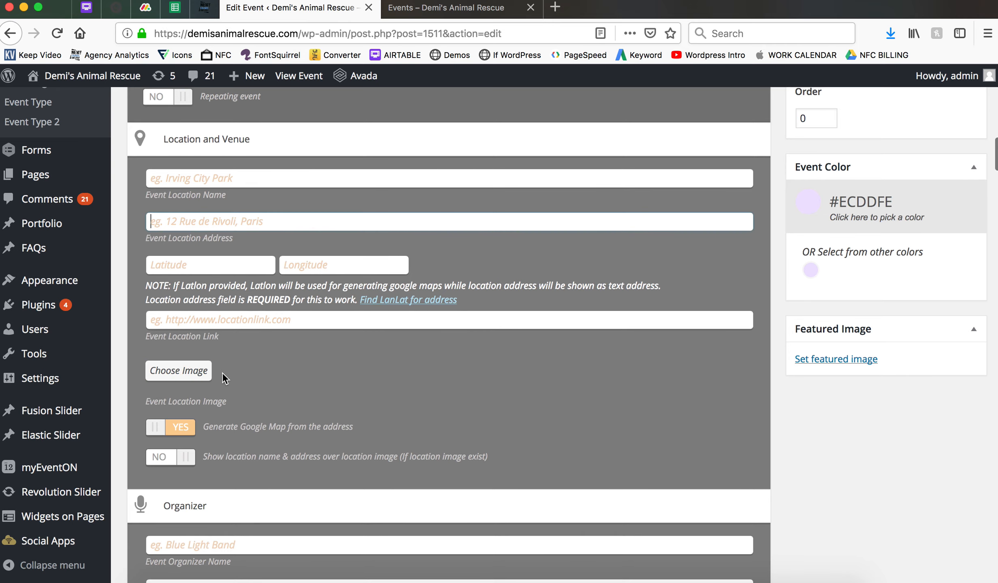
pyautogui.scroll(-2, 220, 375)
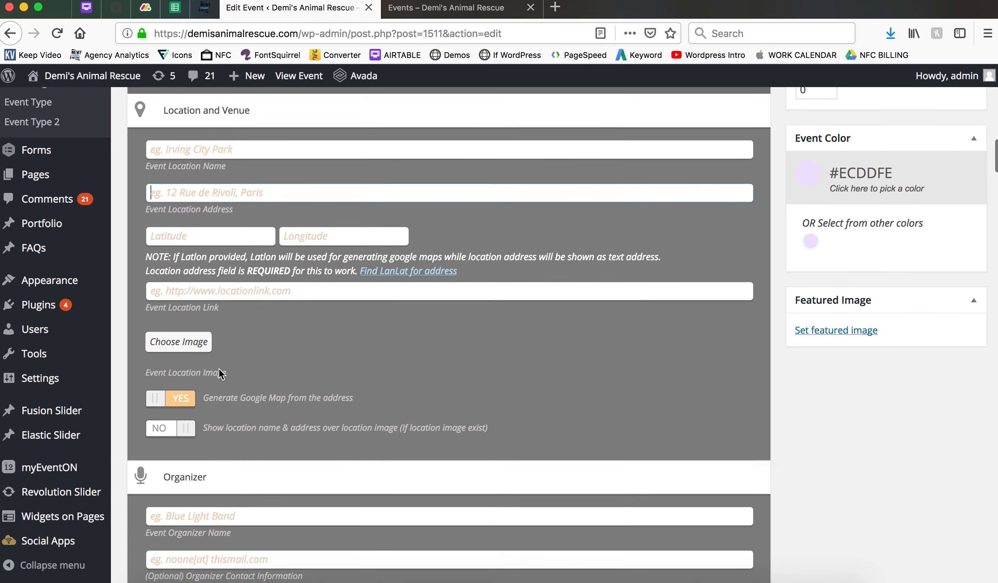
pyautogui.scroll(-4, 219, 368)
pyautogui.scroll(20, 219, 369)
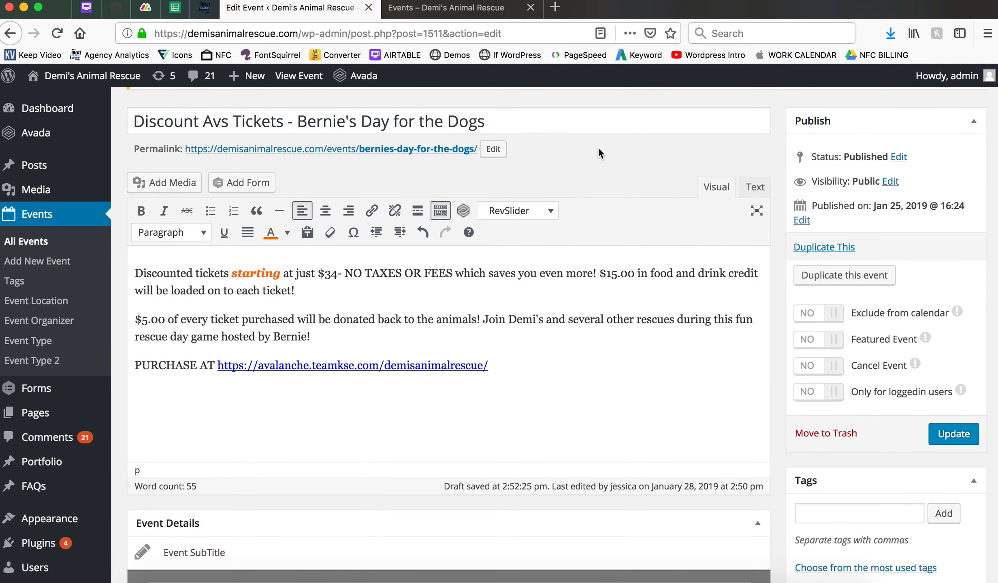
# - Open the entry form for a new event type category on this event
pyautogui.scroll(-10, 658, 269)
pyautogui.scroll(-1, 659, 273)
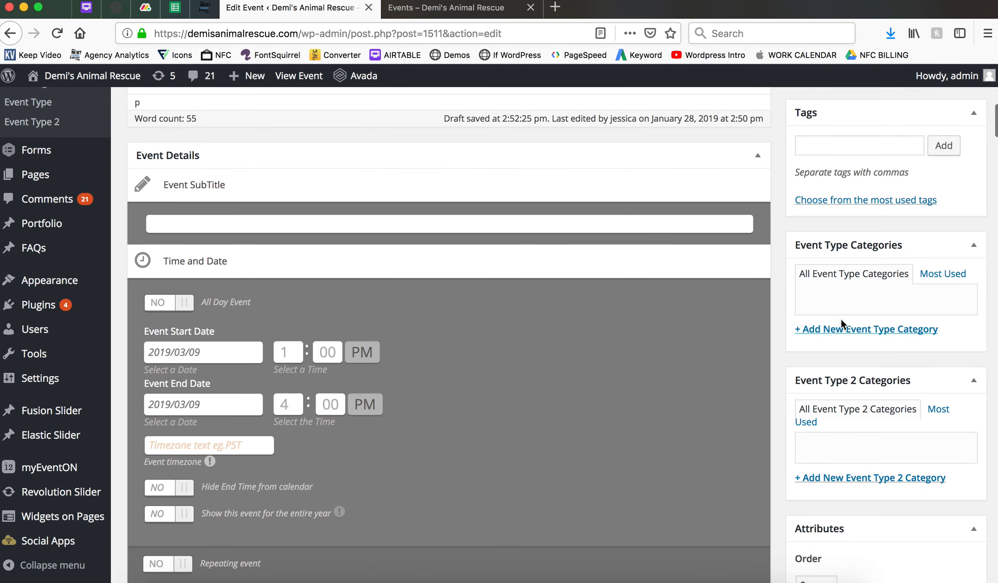
pyautogui.click(875, 333)
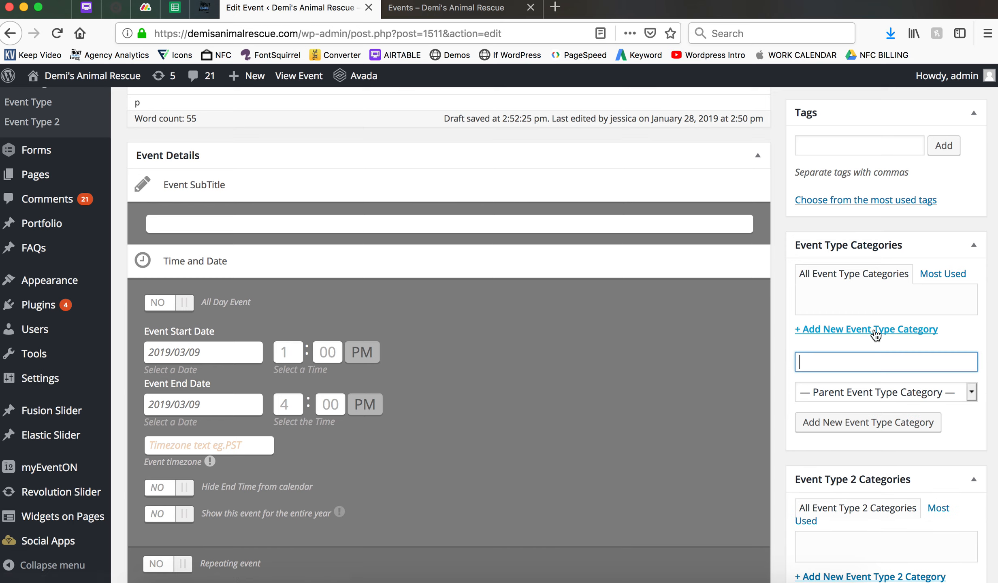
pyautogui.scroll(15, 874, 329)
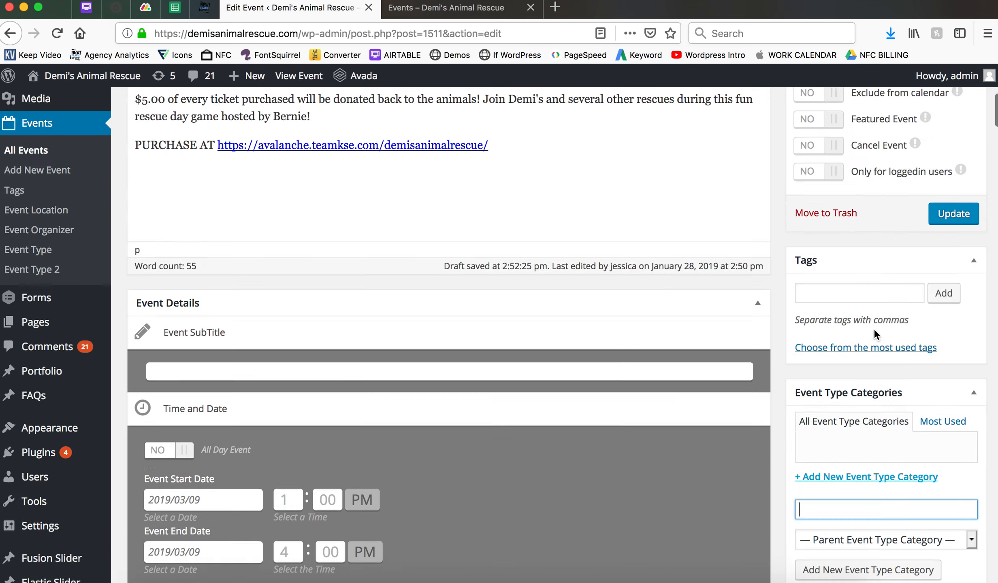
# - Add an event type category named "Bernie's Day" and keep it assigned to this event
pyautogui.scroll(-3, 875, 328)
pyautogui.scroll(-12, 874, 328)
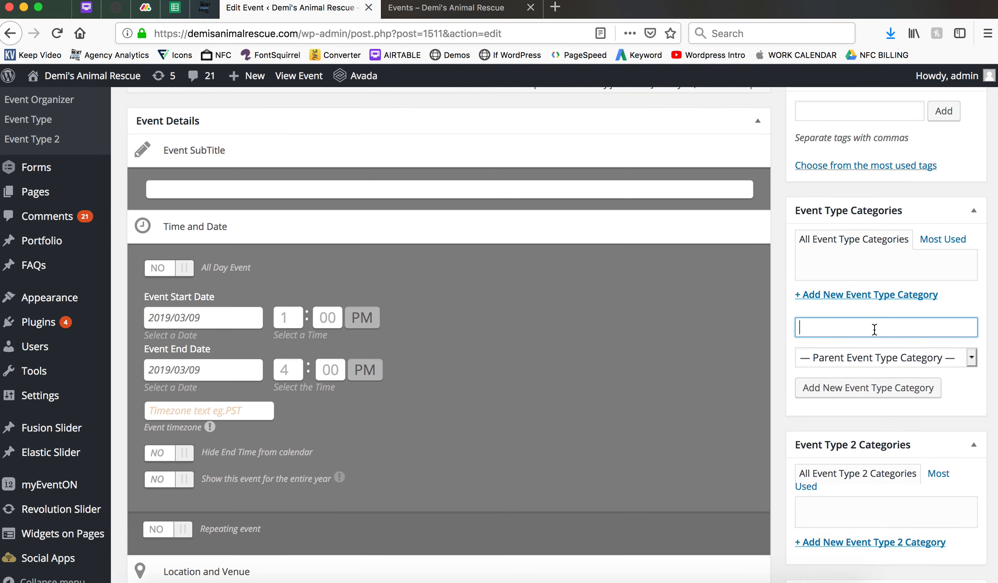
pyautogui.write("Bernie's Day")
pyautogui.click(893, 390)
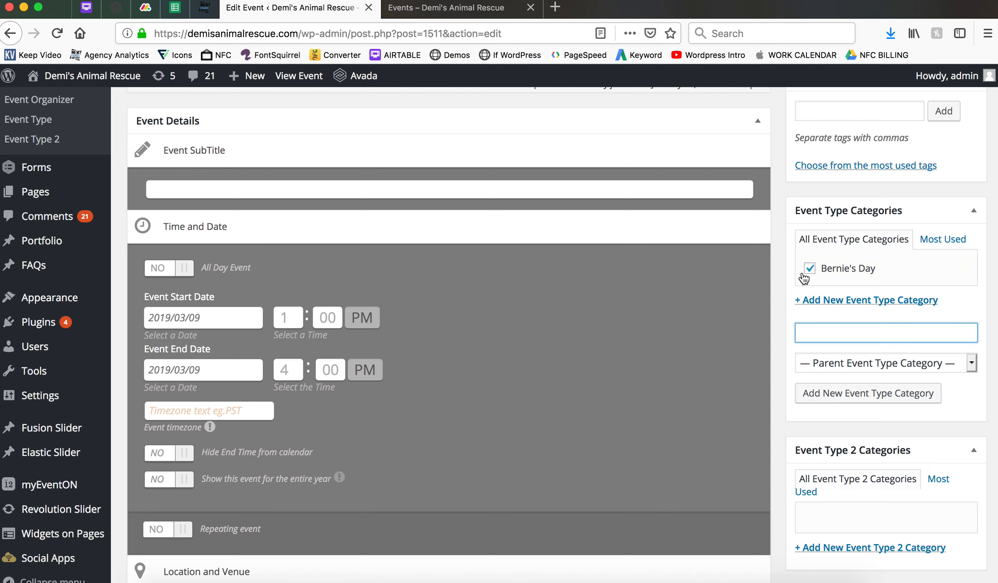
pyautogui.click(813, 273)
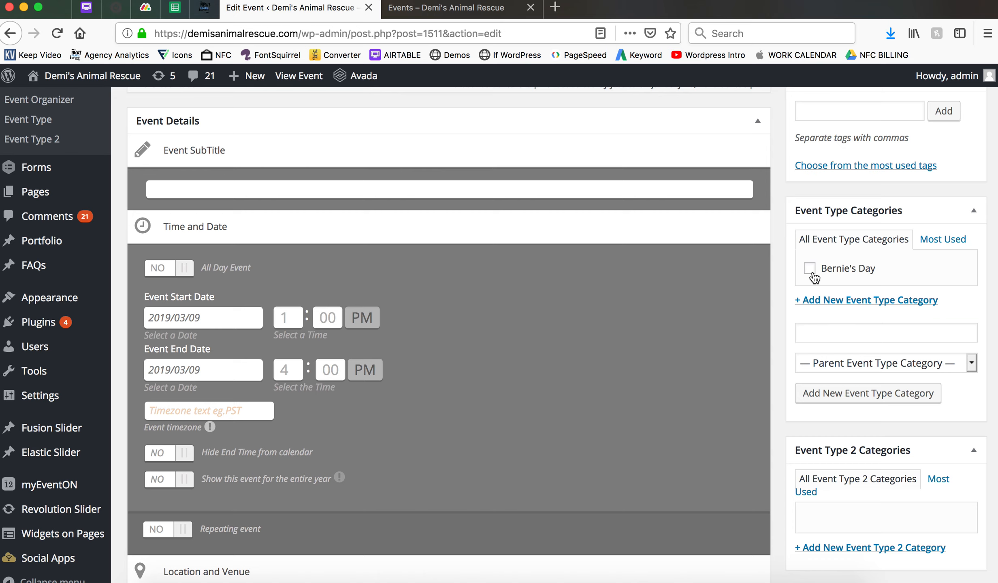
# - Open the media library to choose this event's featured image
pyautogui.scroll(-10, 813, 276)
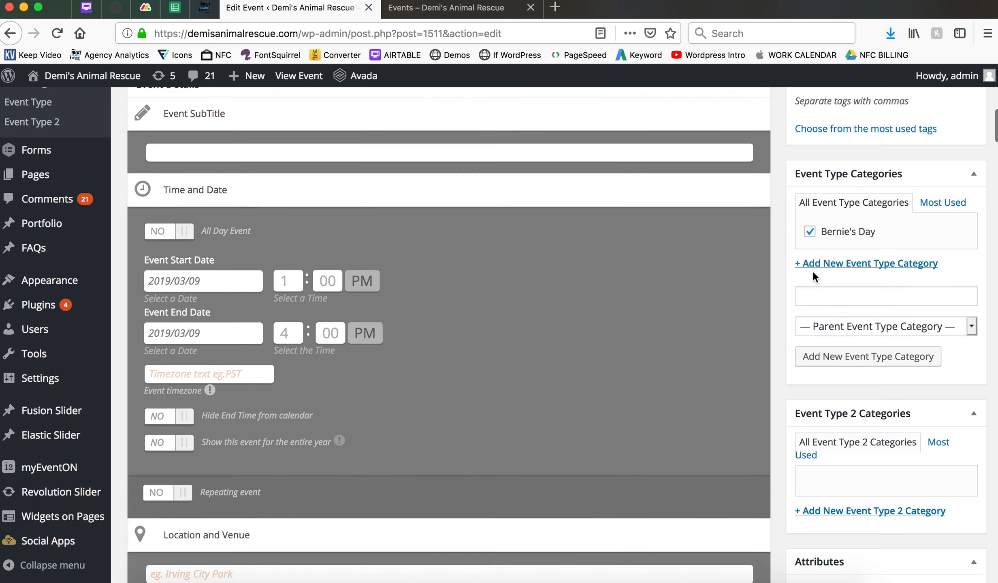
pyautogui.scroll(-4, 813, 271)
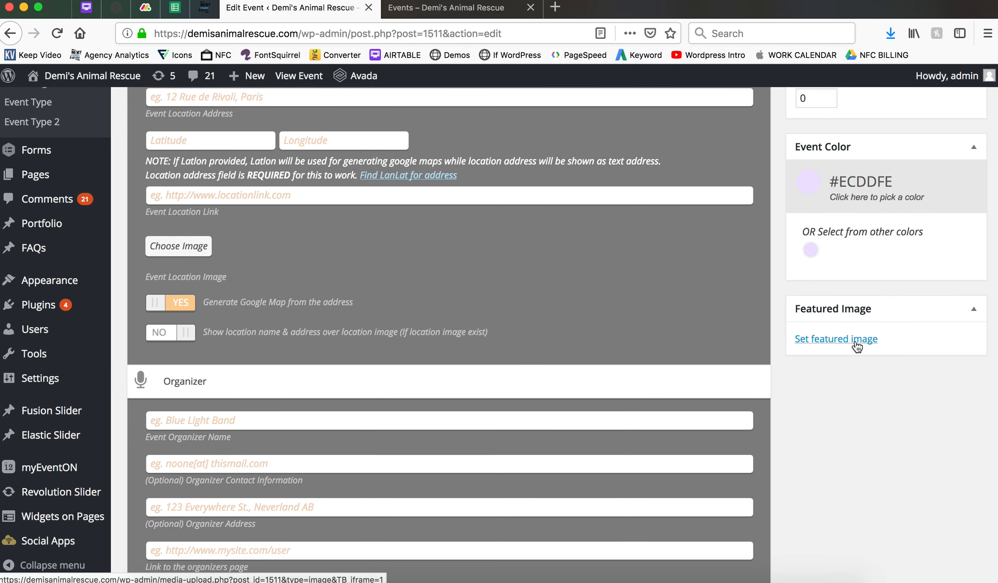
pyautogui.click(841, 341)
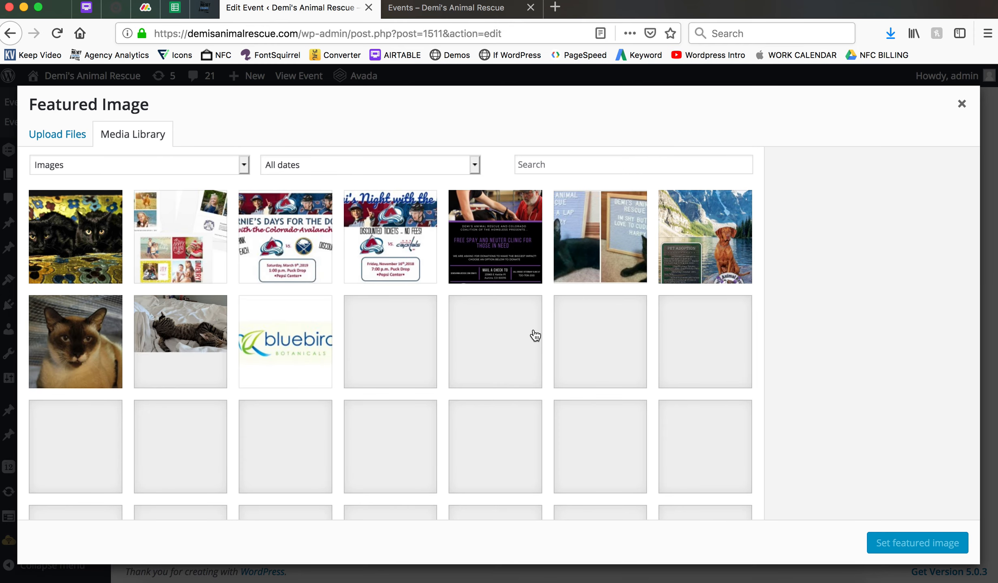
# - Look through candidate featured images, including the black cats, Avalanche flyers and mountain dog poster, and their attachment details
pyautogui.click(83, 246)
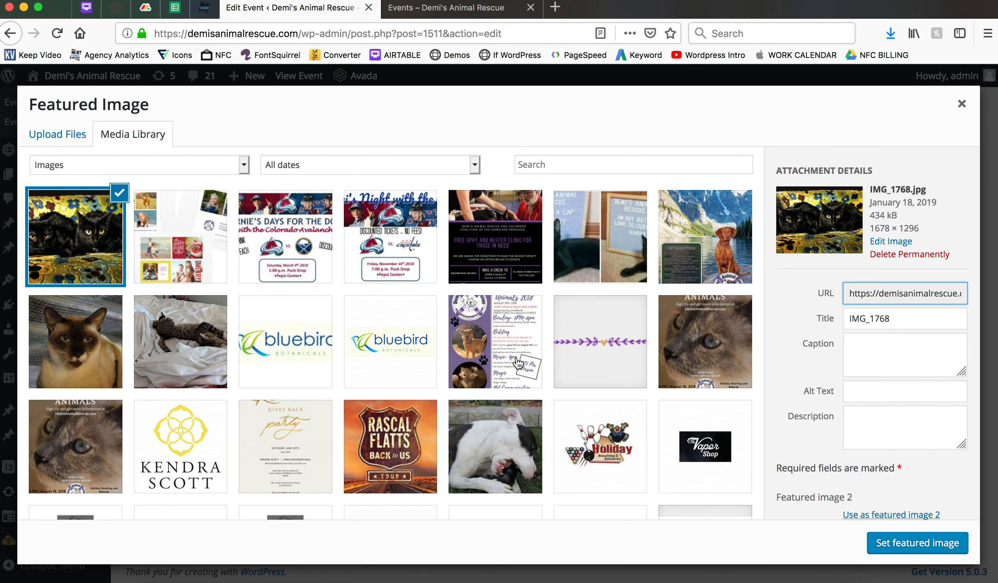
pyautogui.click(692, 345)
pyautogui.click(667, 260)
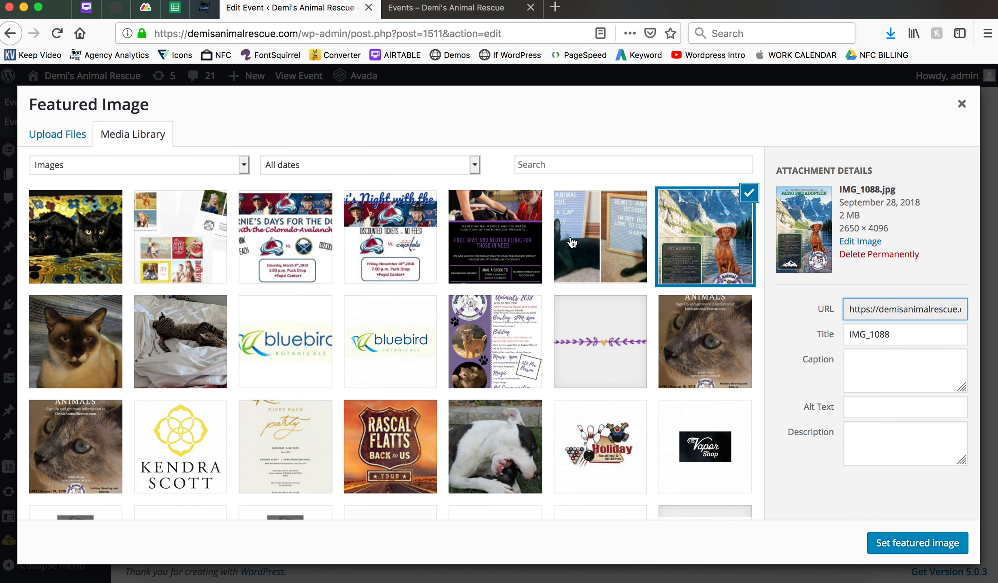
pyautogui.click(112, 239)
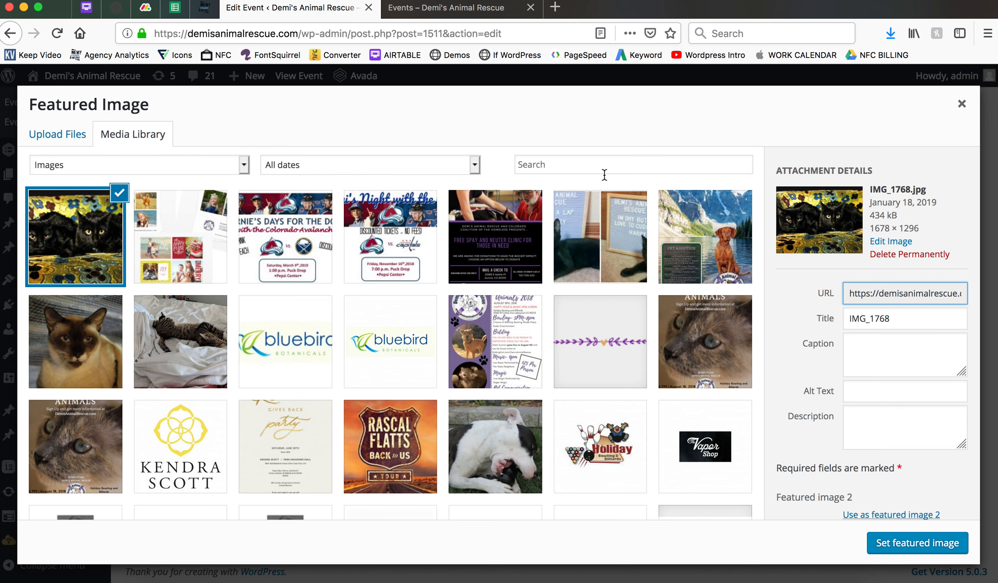
pyautogui.click(306, 234)
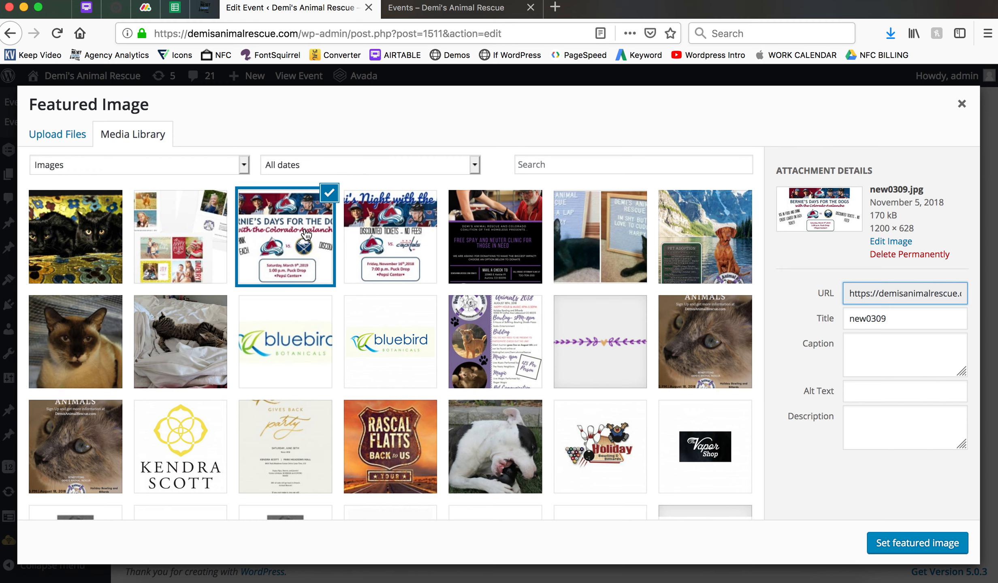
pyautogui.click(428, 245)
pyautogui.click(508, 243)
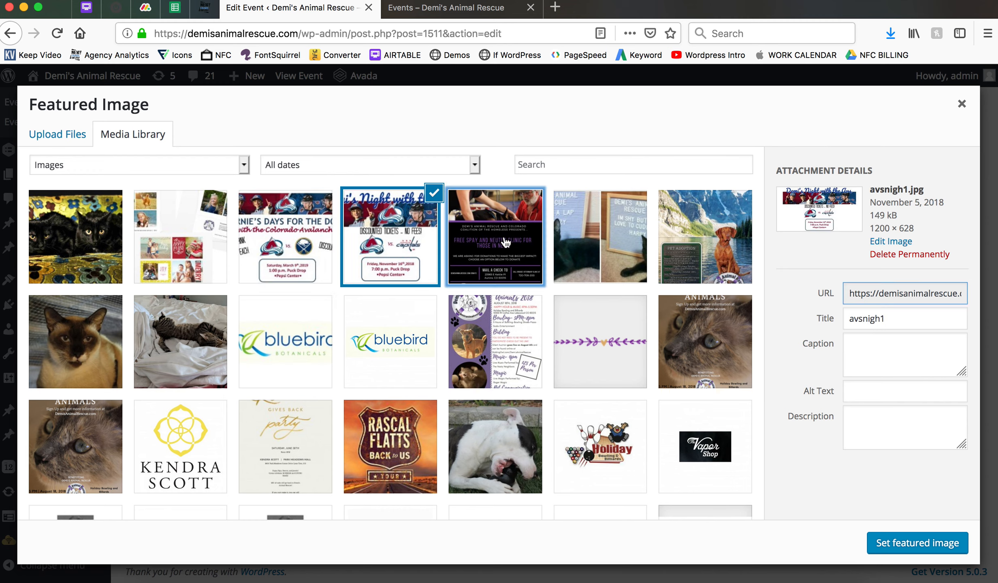
pyautogui.click(605, 239)
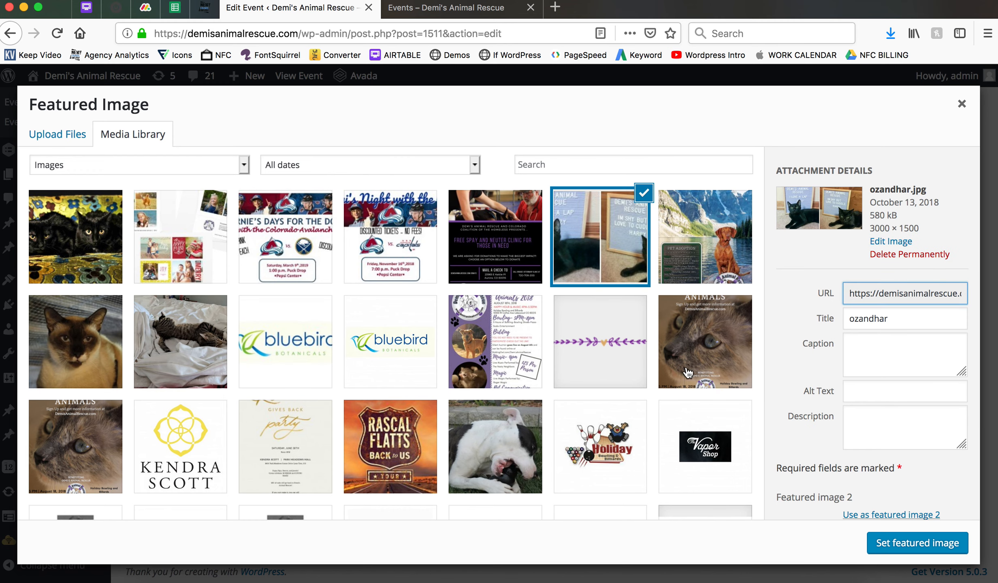
# - Check the pixel dimensions of the black-and-white dog photo and set it as the event's featured image
pyautogui.click(487, 437)
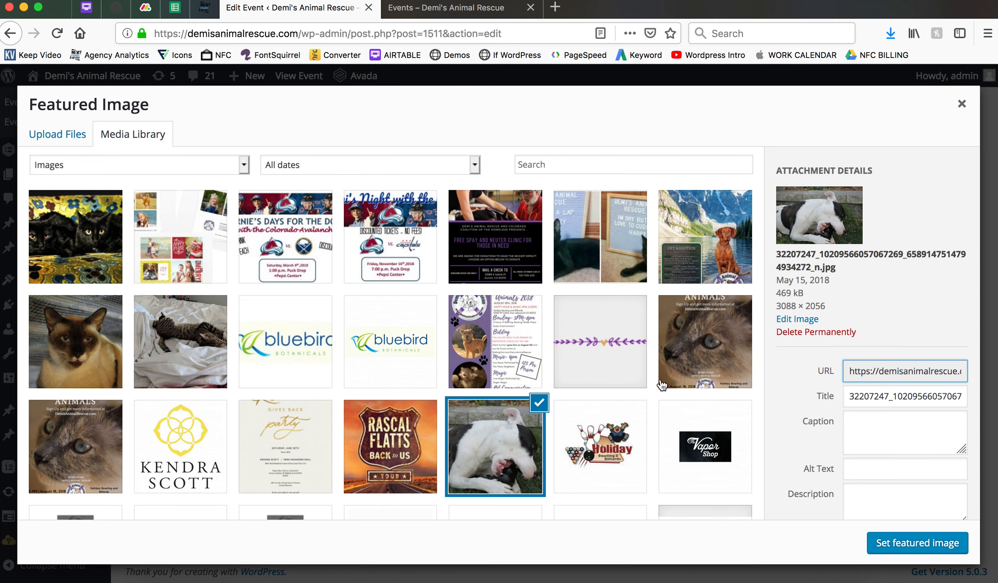
pyautogui.moveTo(776, 306); pyautogui.dragTo(825, 306)
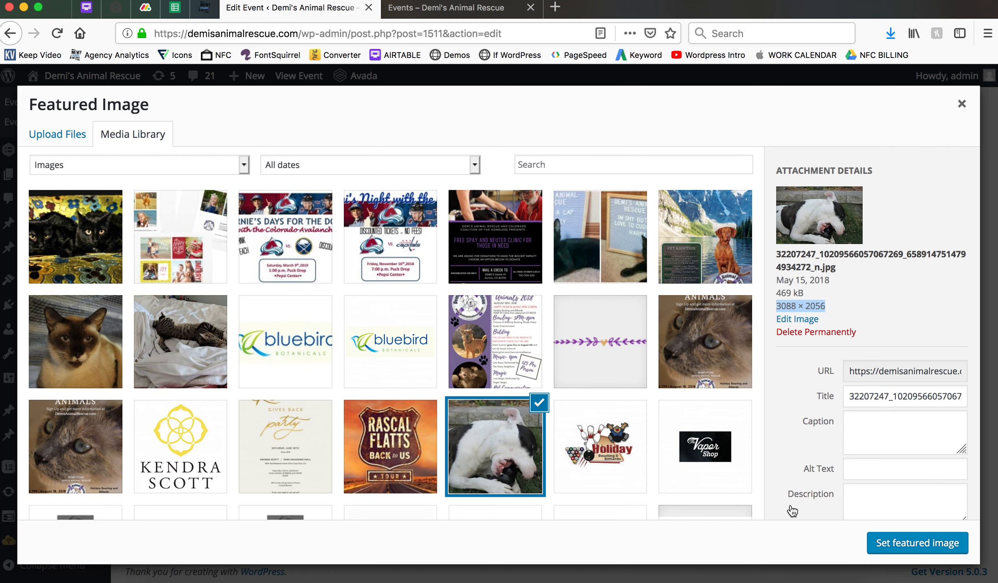
pyautogui.click(896, 541)
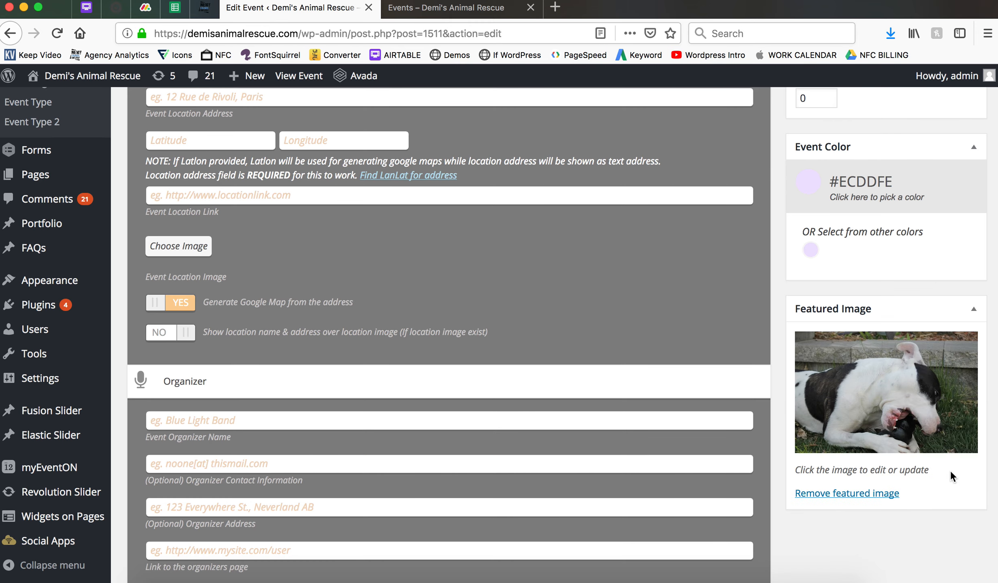
# - Start a blank new event directly from the existing event's edit page
pyautogui.scroll(15, 827, 456)
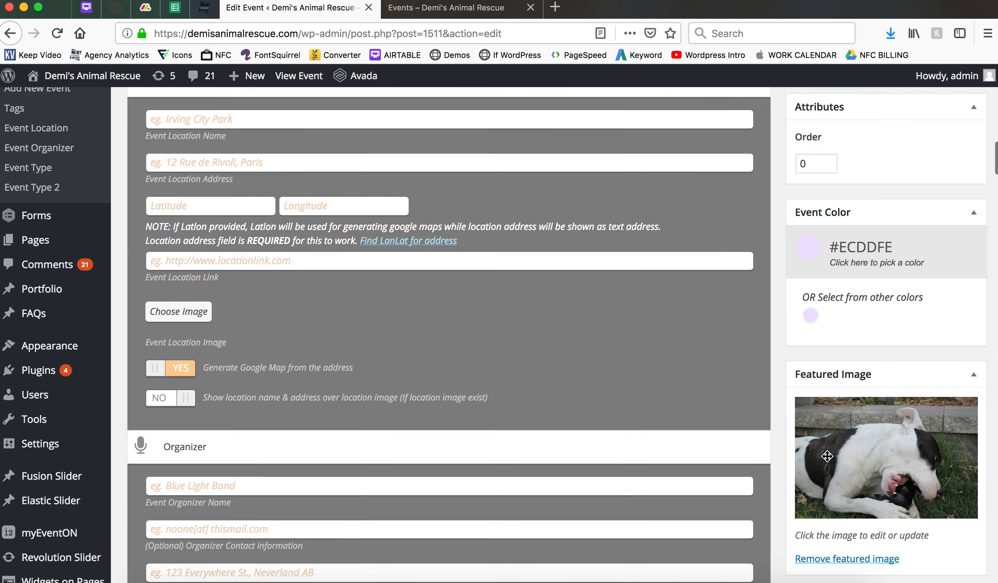
pyautogui.scroll(6, 827, 456)
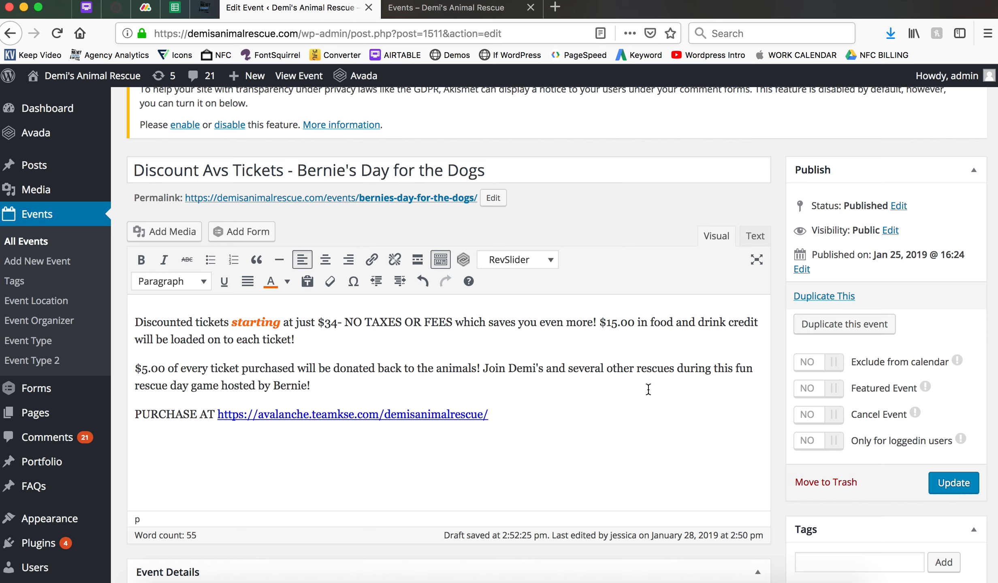
pyautogui.scroll(5, 647, 389)
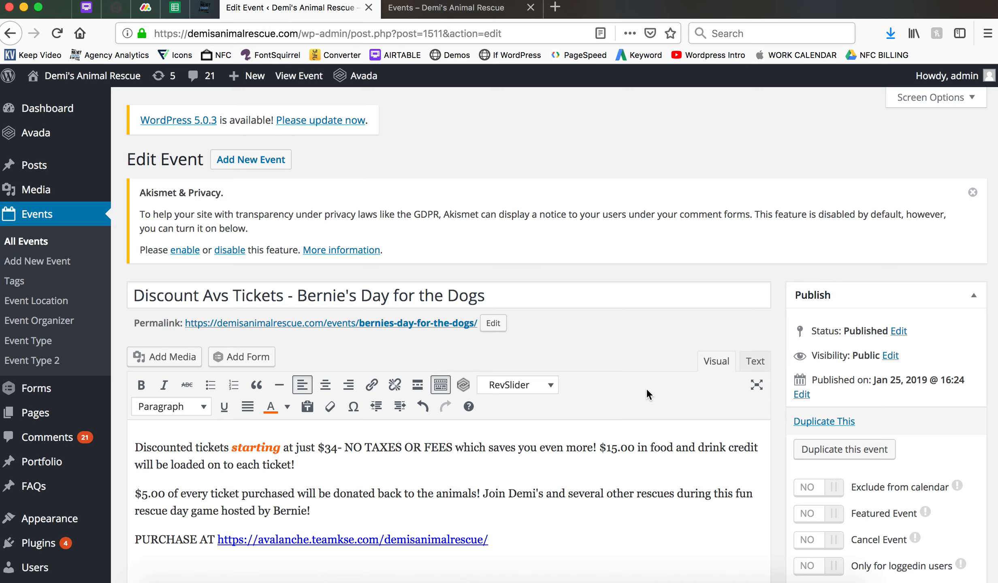
pyautogui.scroll(-6, 647, 389)
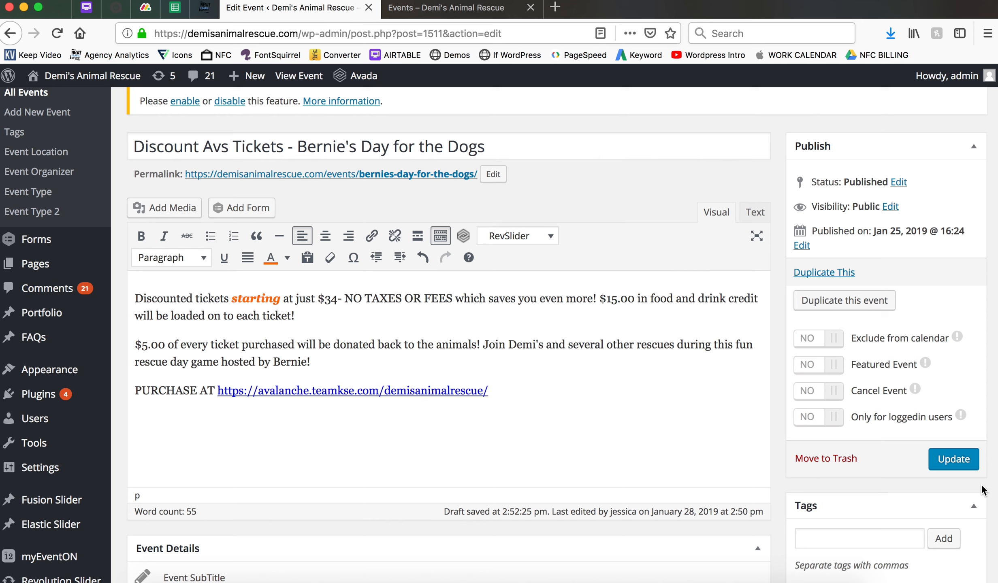
pyautogui.scroll(5, 925, 473)
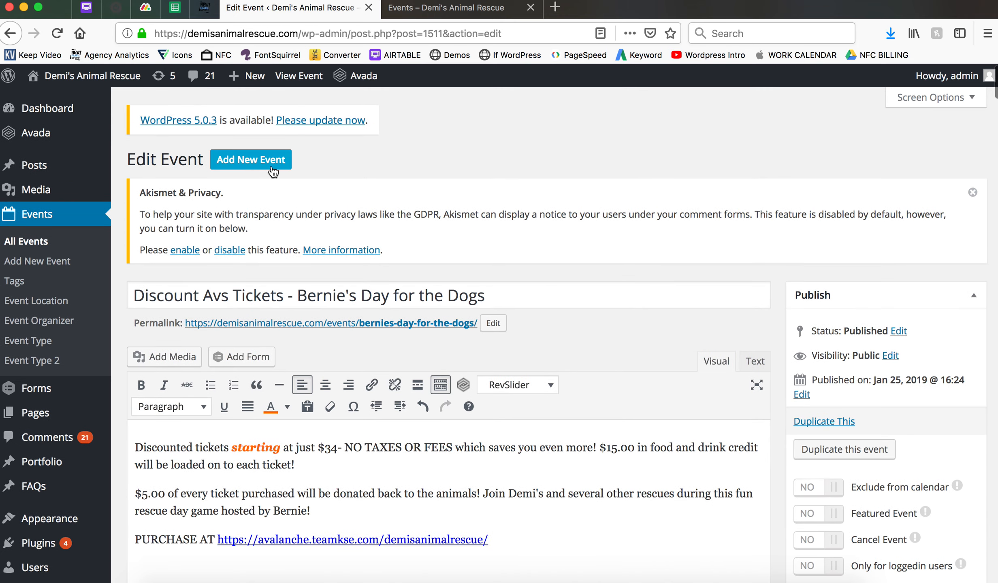
pyautogui.click(251, 161)
pyautogui.click(675, 289)
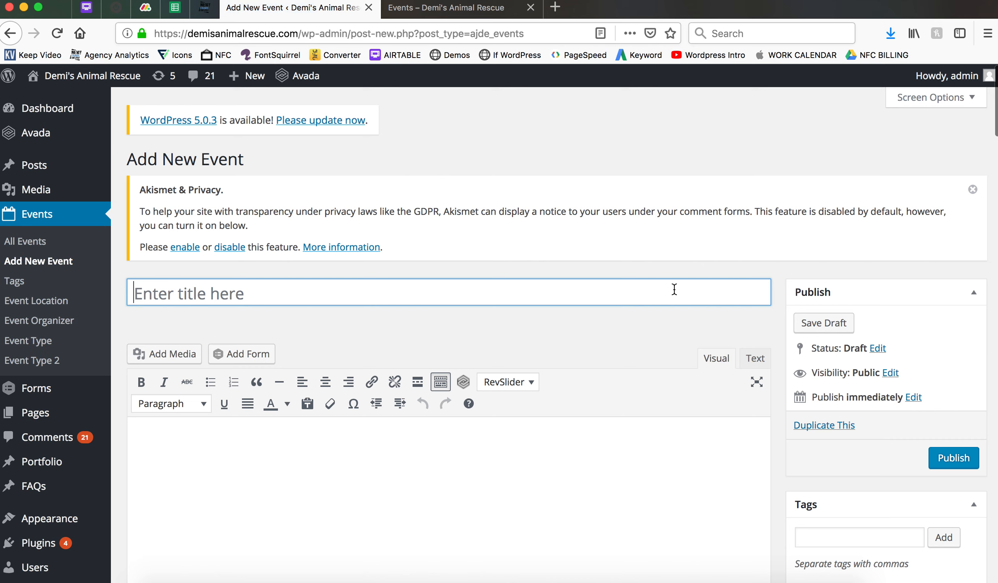
# - Go to the list of all events and start a new event titled "Here is our new event"
pyautogui.click(63, 220)
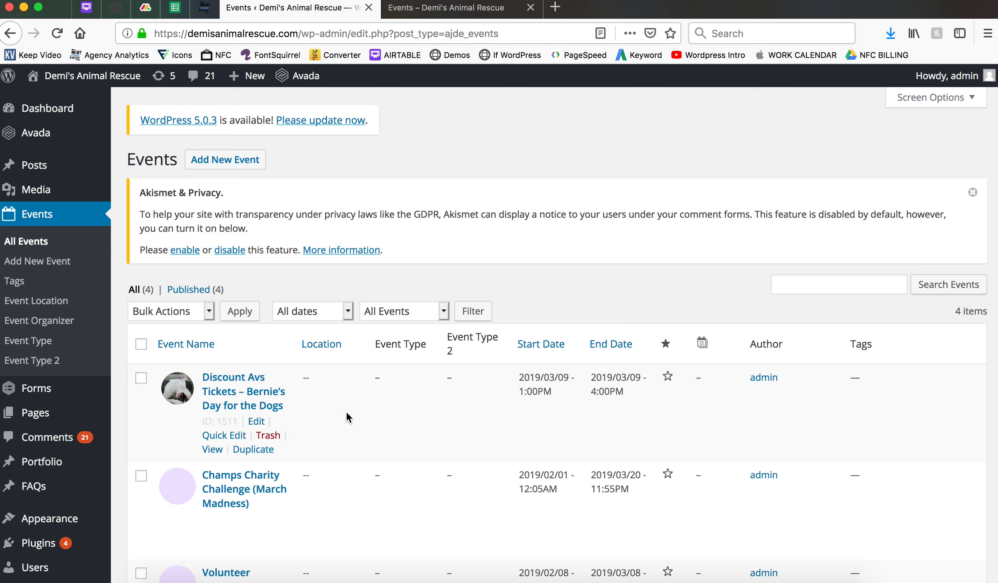
pyautogui.click(241, 173)
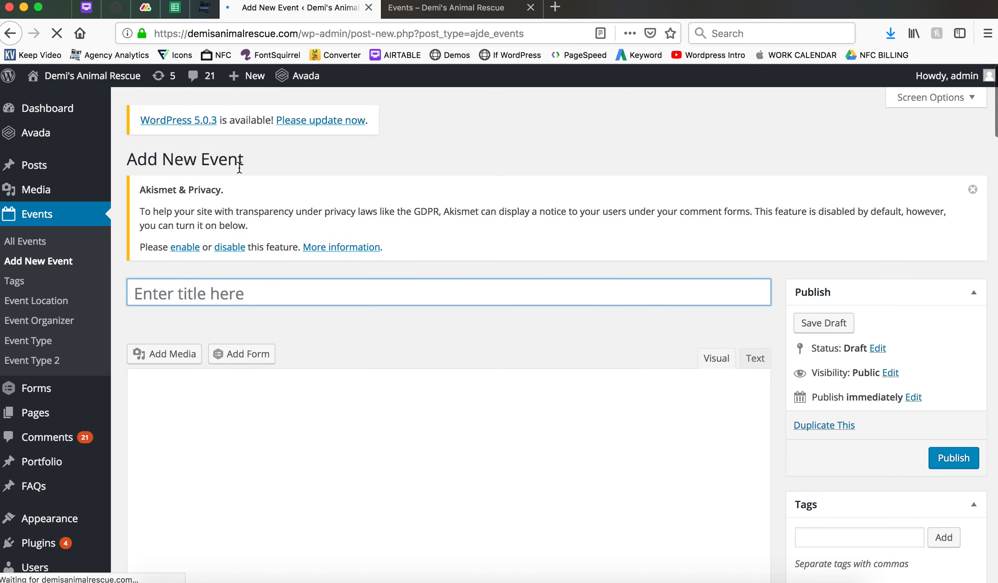
pyautogui.write('Here ')
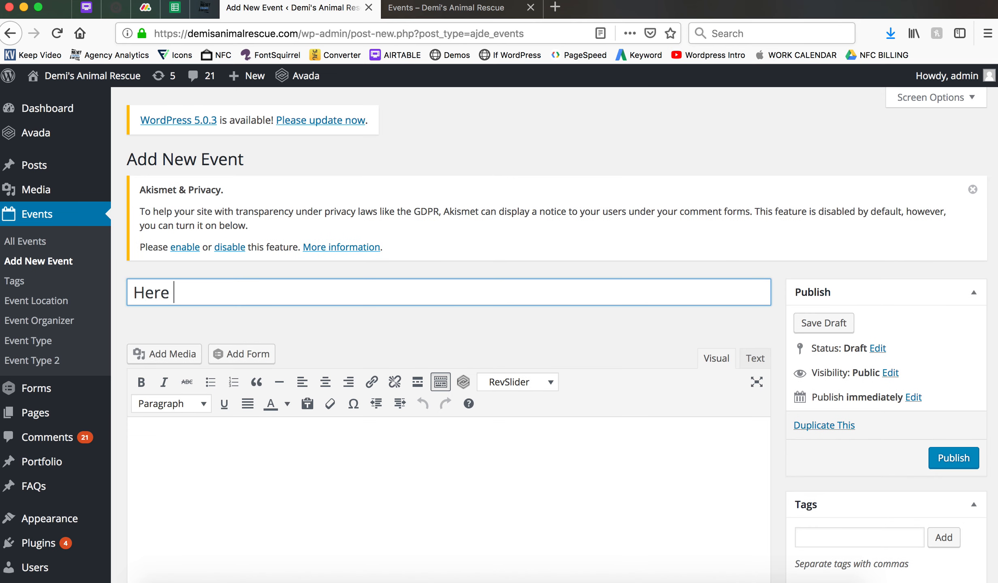
pyautogui.write('is our new e')
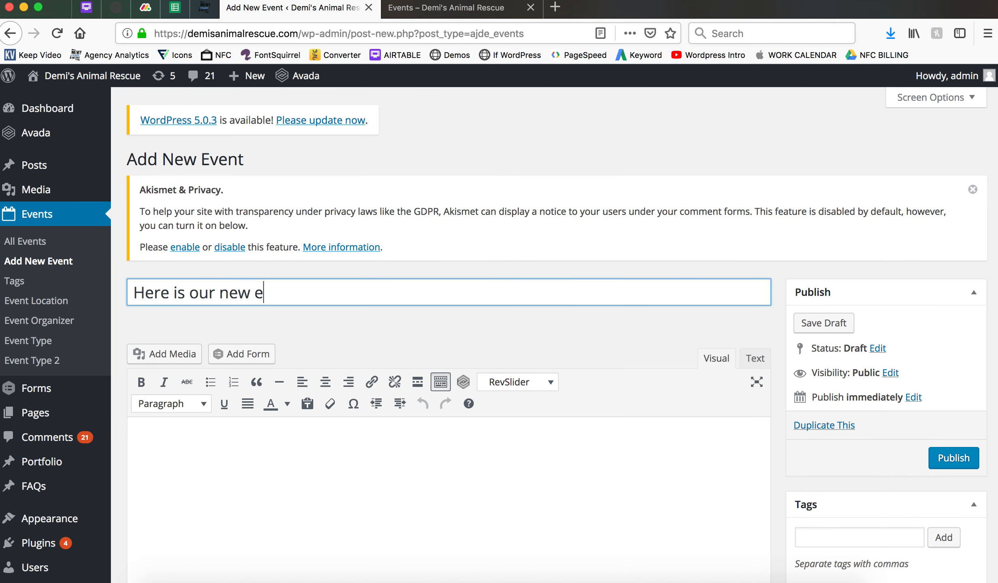
pyautogui.write('vent')
# - Enter the description "Here is any information about that event." followed by separate lines "Dates", "Times", "Parking Information" and "Ticket Links"
pyautogui.click(217, 482)
pyautogui.write('H')
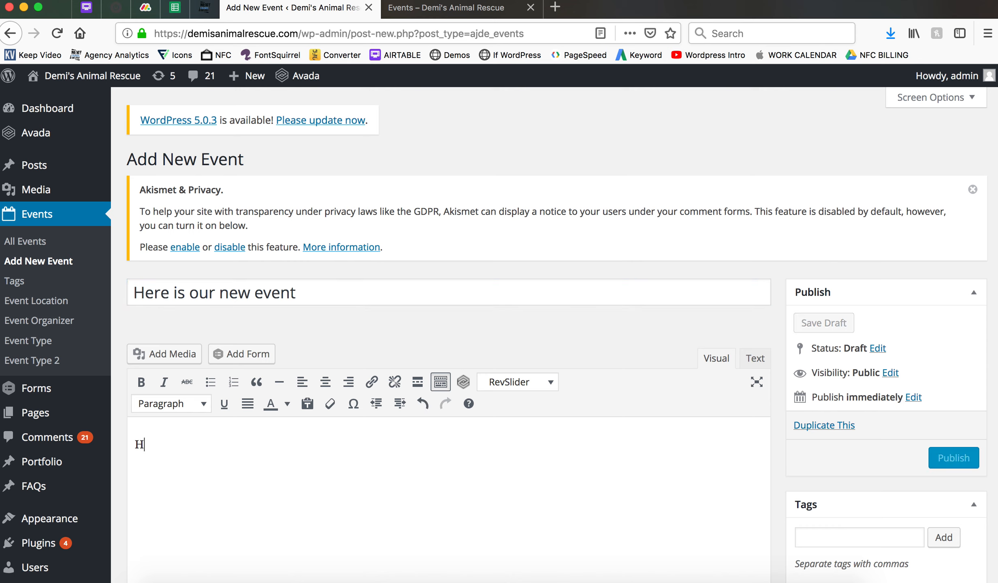
pyautogui.write('ere is any informa')
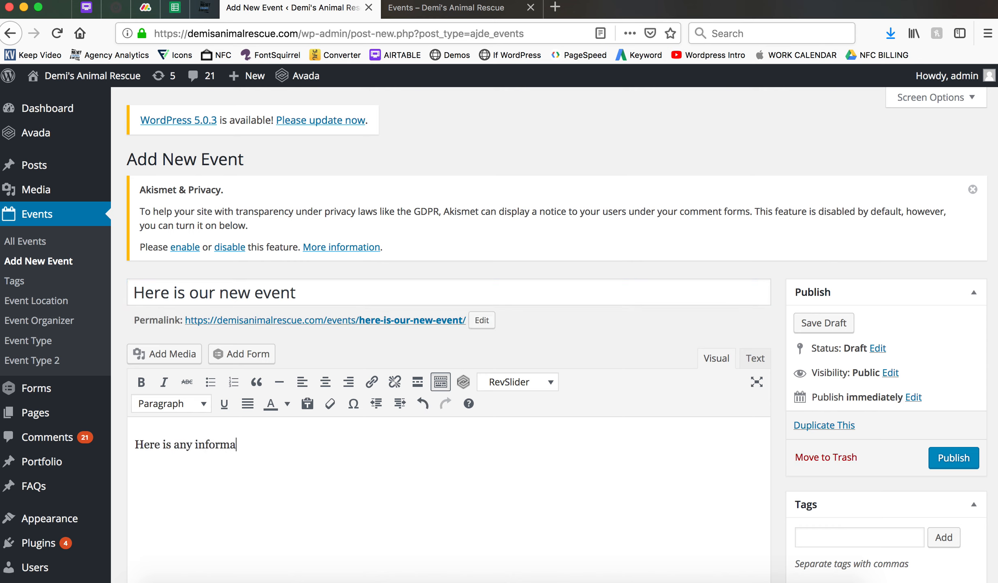
pyautogui.write('tion about that event. Dates')
pyautogui.press('Return')
pyautogui.write('Times')
pyautogui.press('Return')
pyautogui.write('Park')
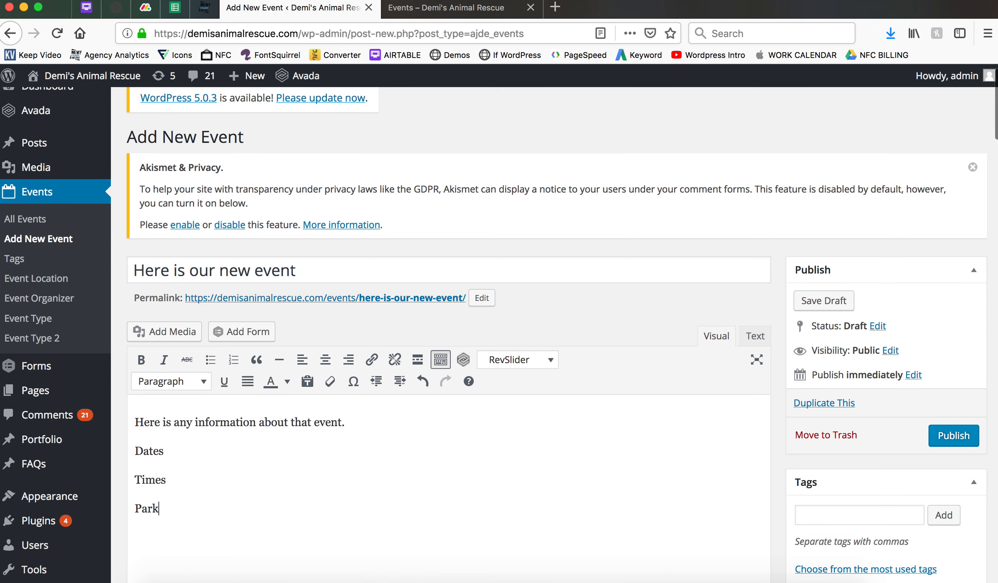
pyautogui.write('ing Inform')
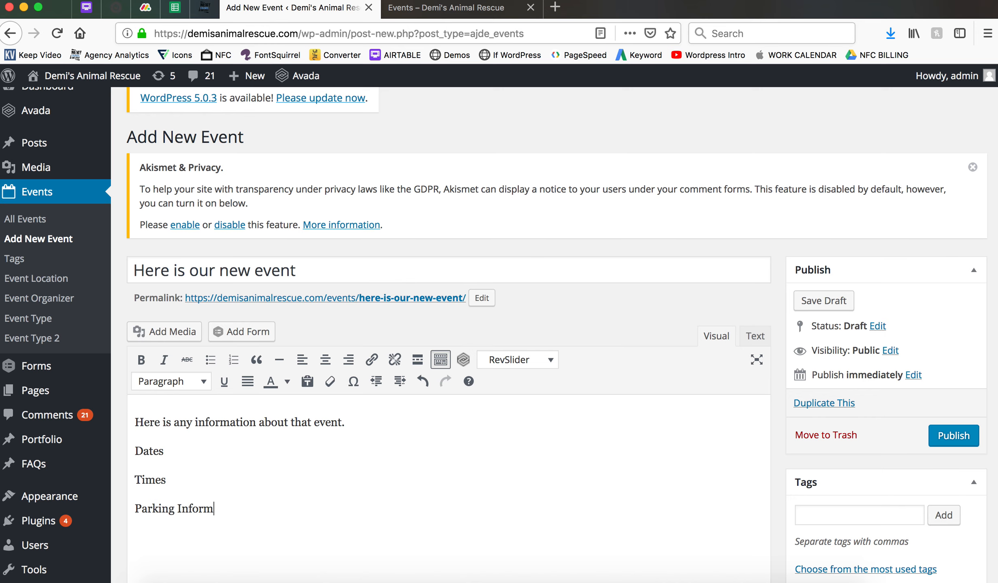
pyautogui.write('ation')
pyautogui.press('Return')
pyautogui.write('Ticket L')
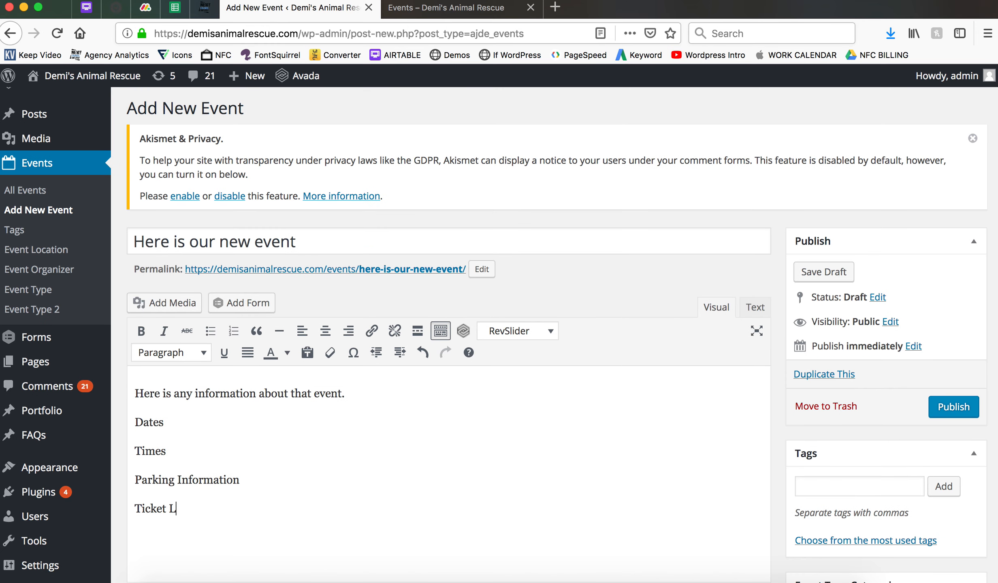
pyautogui.write('inks')
# - Make the line "Dates" in the new event's description bold, italic and orange
pyautogui.scroll(-5, 291, 512)
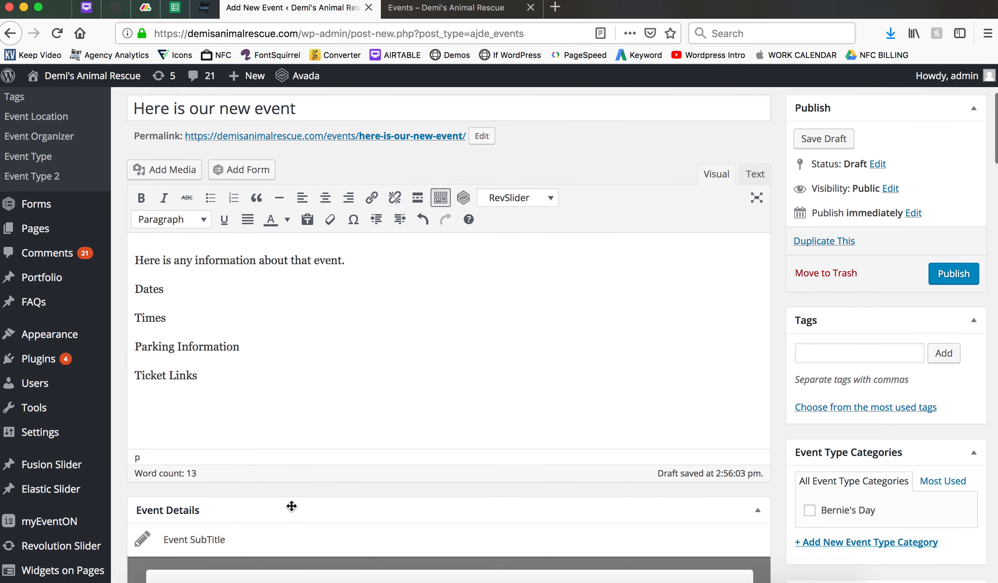
pyautogui.doubleClick(171, 282)
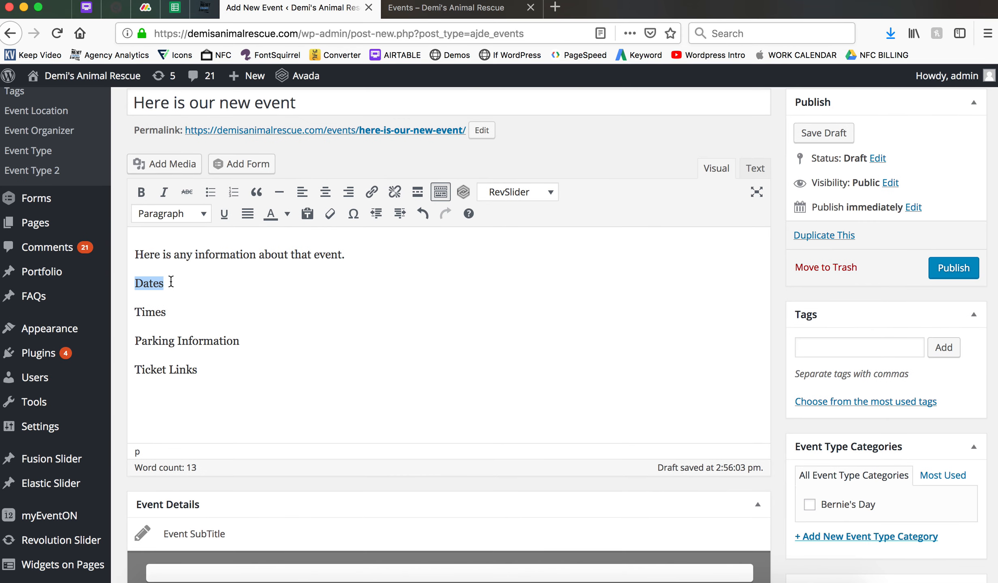
pyautogui.click(141, 191)
pyautogui.click(164, 192)
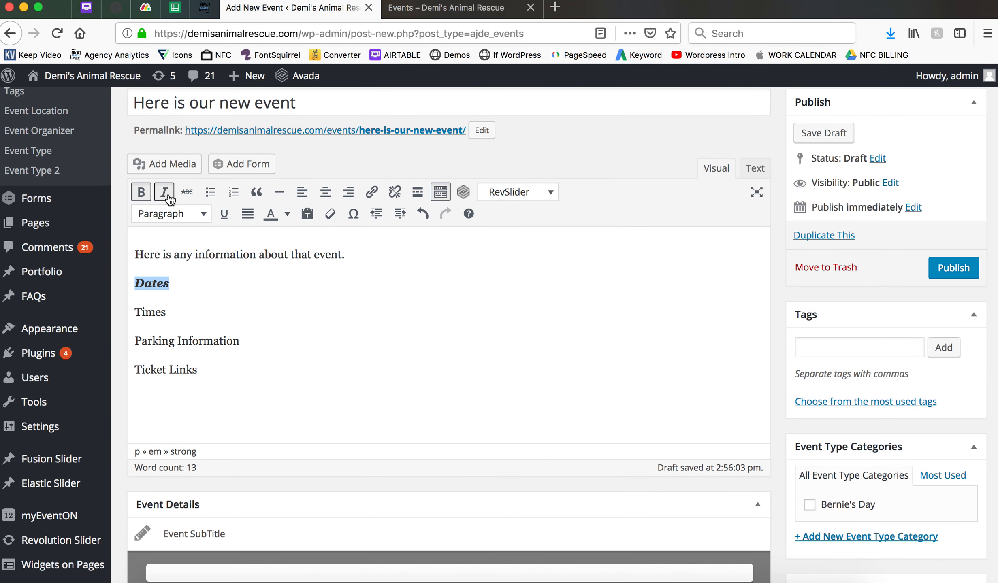
pyautogui.click(286, 214)
pyautogui.click(293, 267)
pyautogui.click(325, 315)
# - Link the text "Ticket Links" in the event description to the placeholder URL "#"
pyautogui.scroll(1, 325, 317)
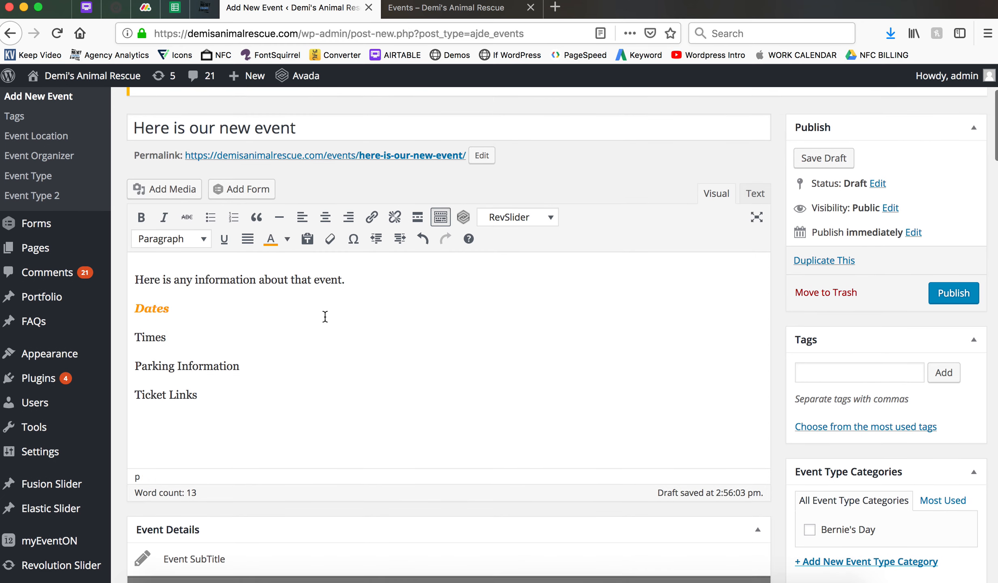
pyautogui.tripleClick(210, 395)
pyautogui.click(372, 219)
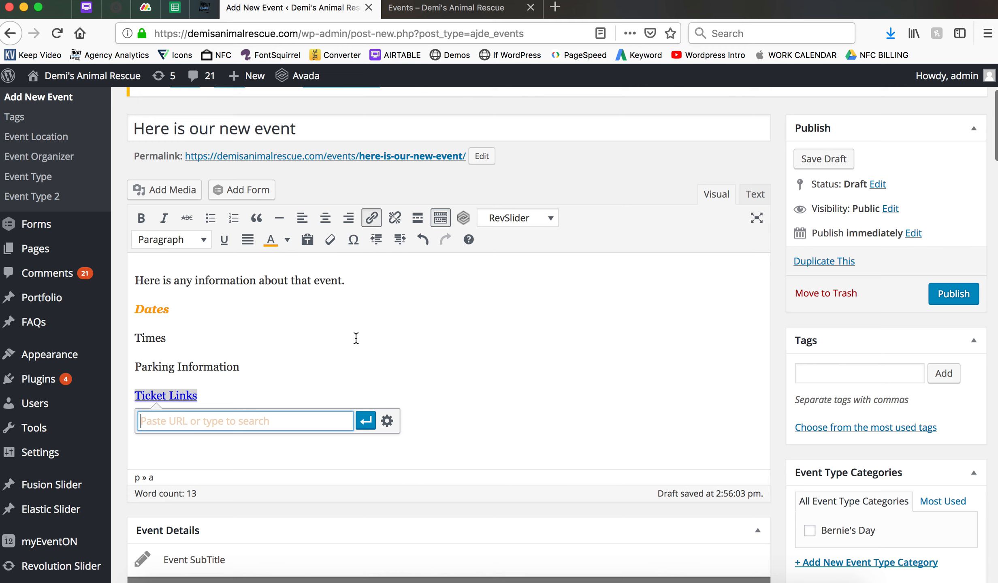
pyautogui.write('#')
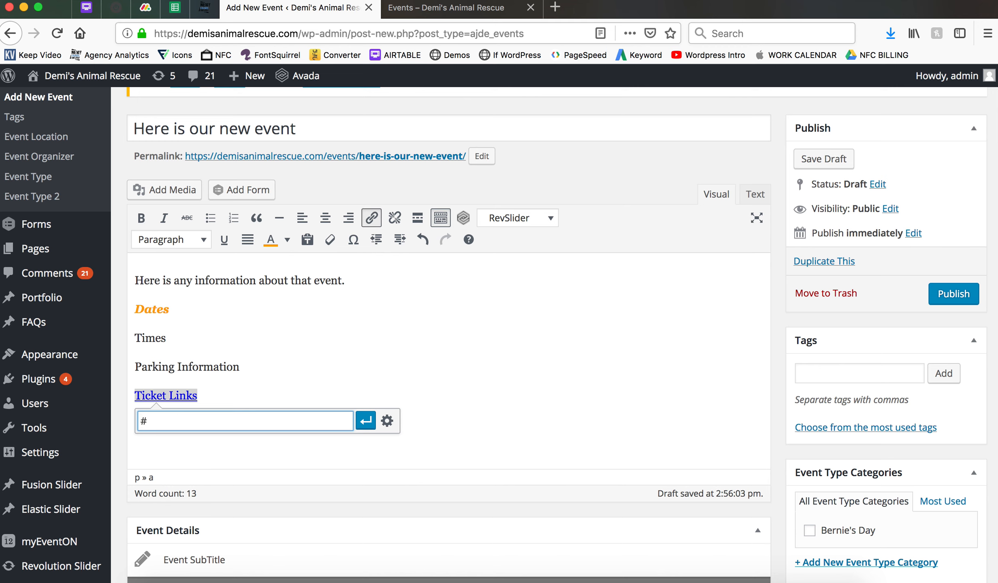
pyautogui.click(366, 421)
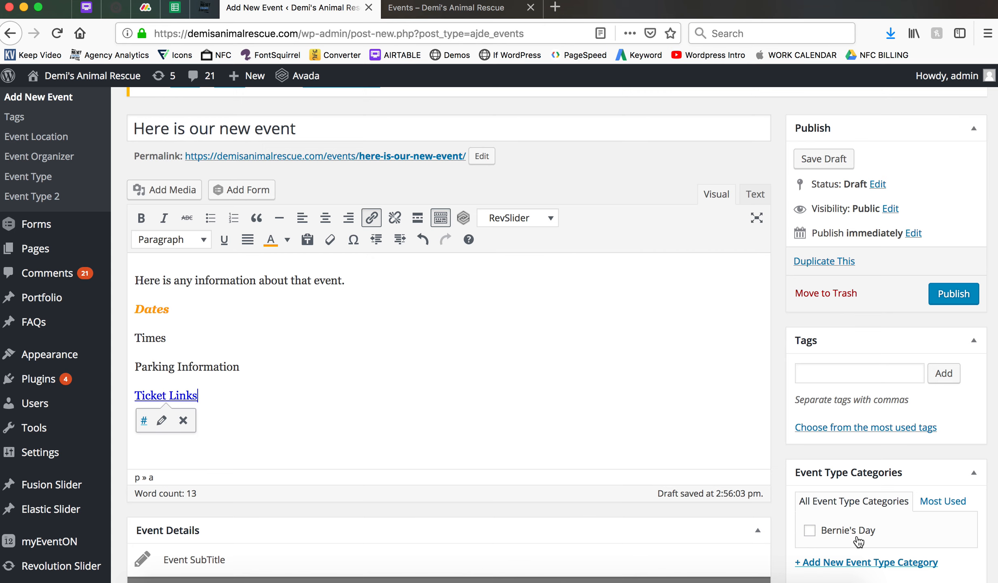
# - Set the event's start to 2019/02/01 at 3:00 PM
pyautogui.scroll(-1, 858, 542)
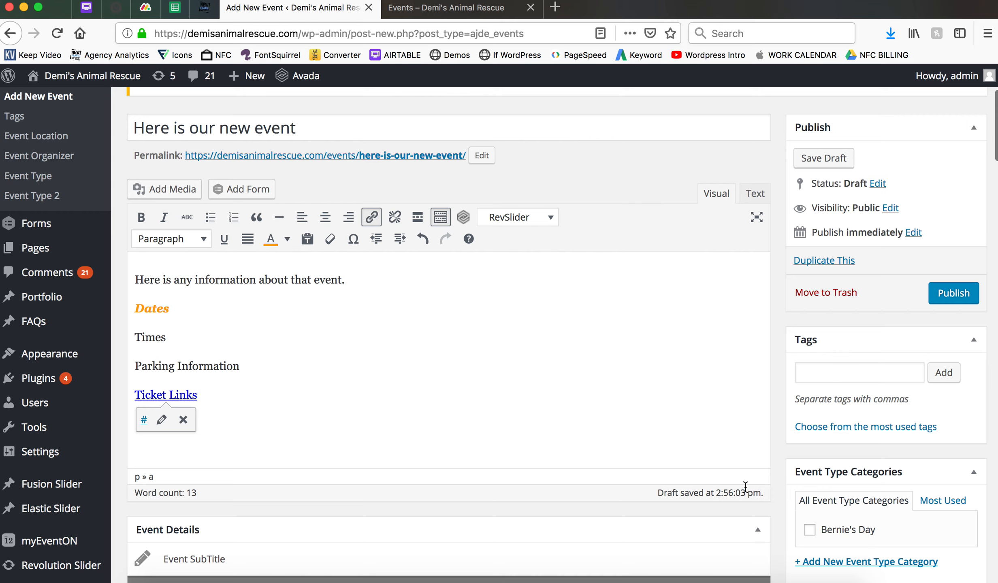
pyautogui.scroll(-5, 746, 488)
pyautogui.scroll(-6, 746, 486)
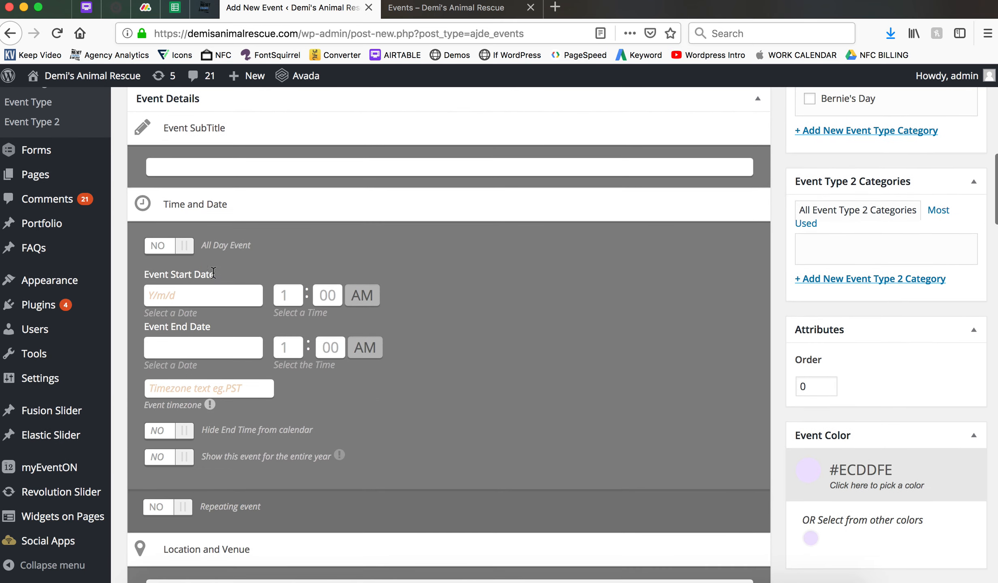
pyautogui.click(211, 296)
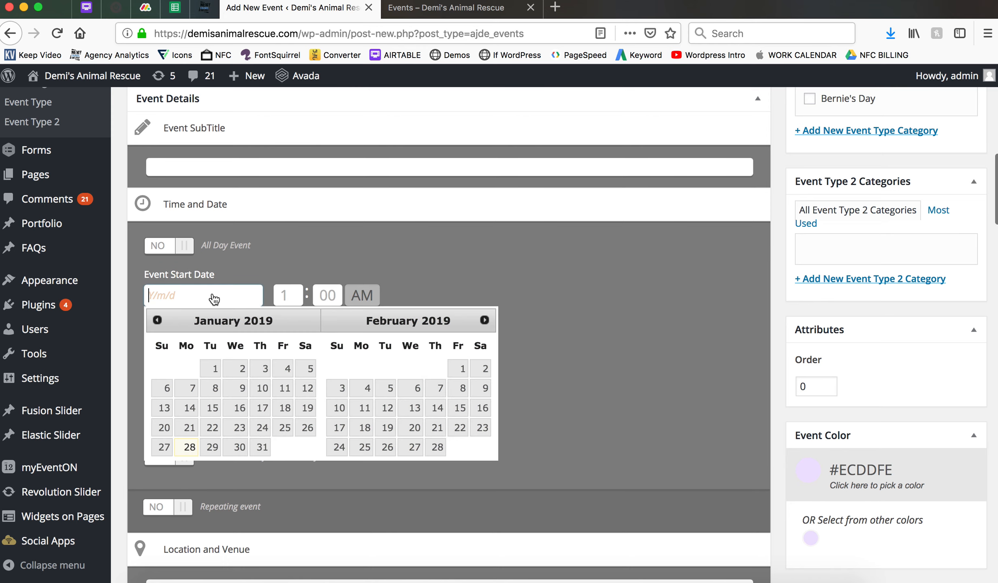
pyautogui.click(455, 373)
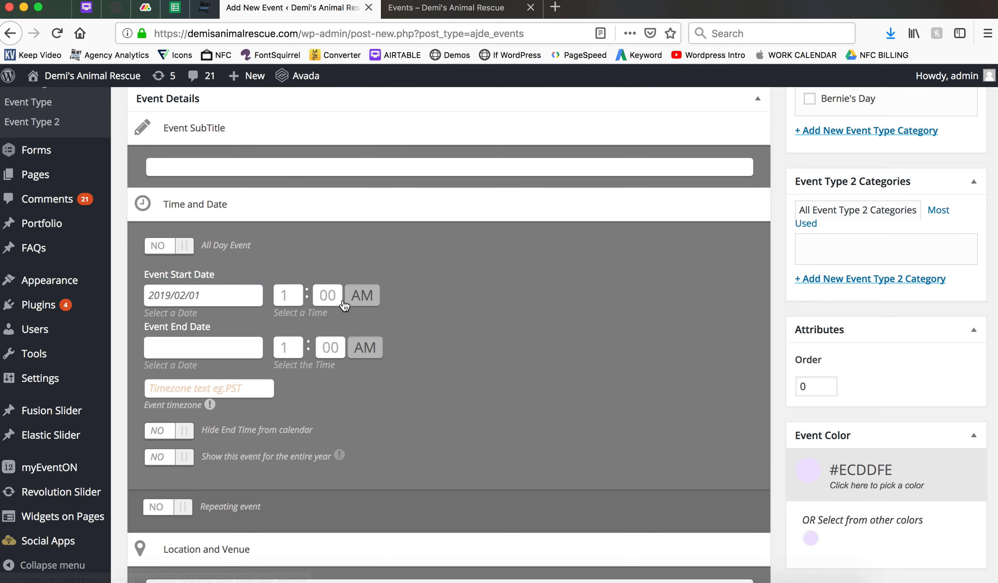
pyautogui.click(288, 295)
pyautogui.click(291, 314)
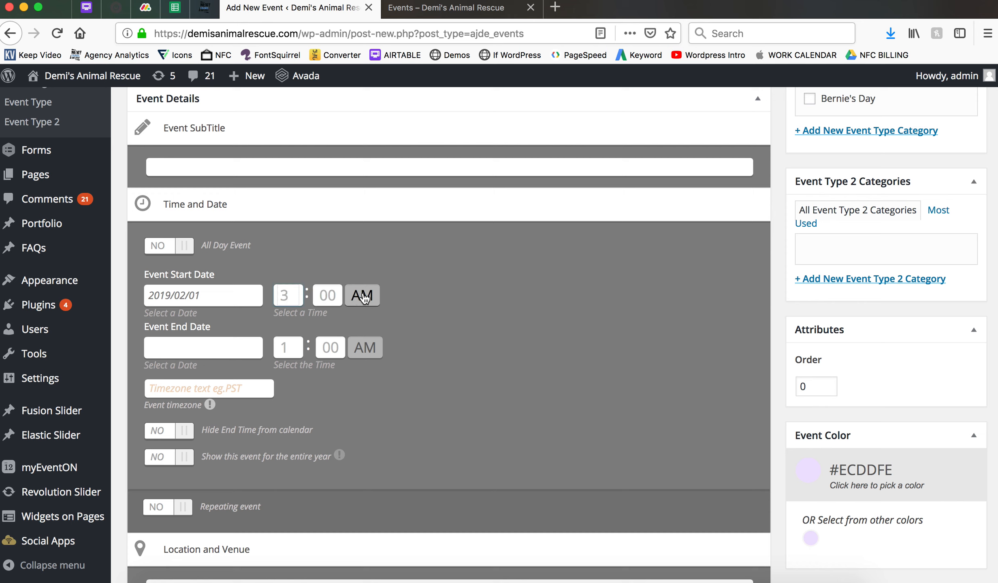
pyautogui.click(362, 295)
pyautogui.click(370, 305)
# - Set the event's end to 2019/02/01 at 4:00 PM
pyautogui.click(225, 356)
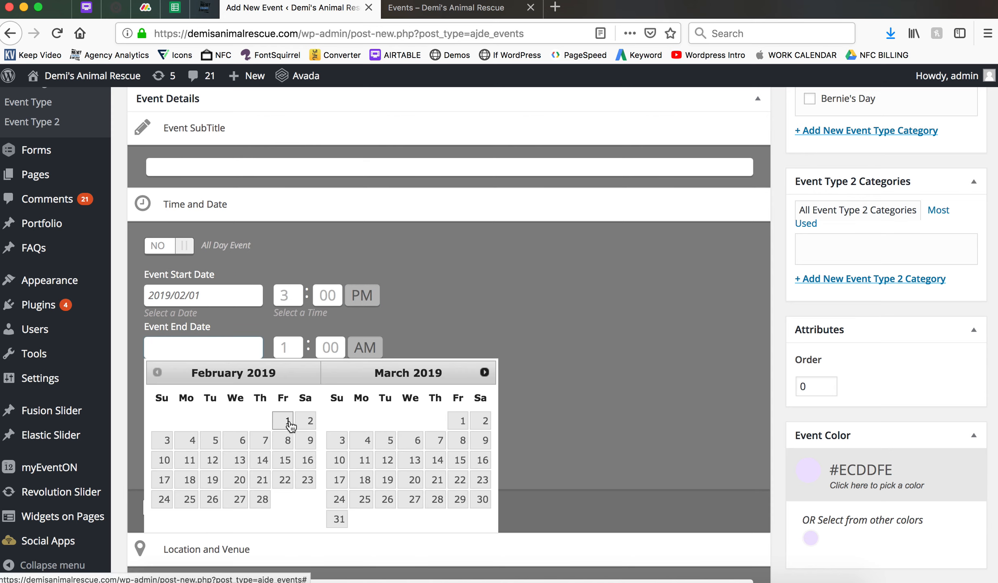
pyautogui.click(290, 422)
pyautogui.click(289, 349)
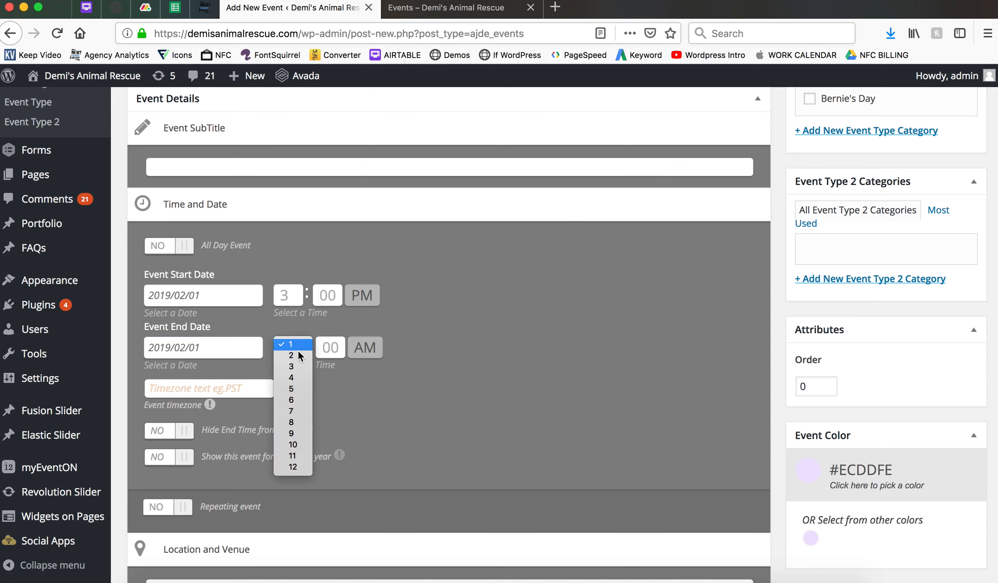
pyautogui.click(296, 378)
pyautogui.click(358, 354)
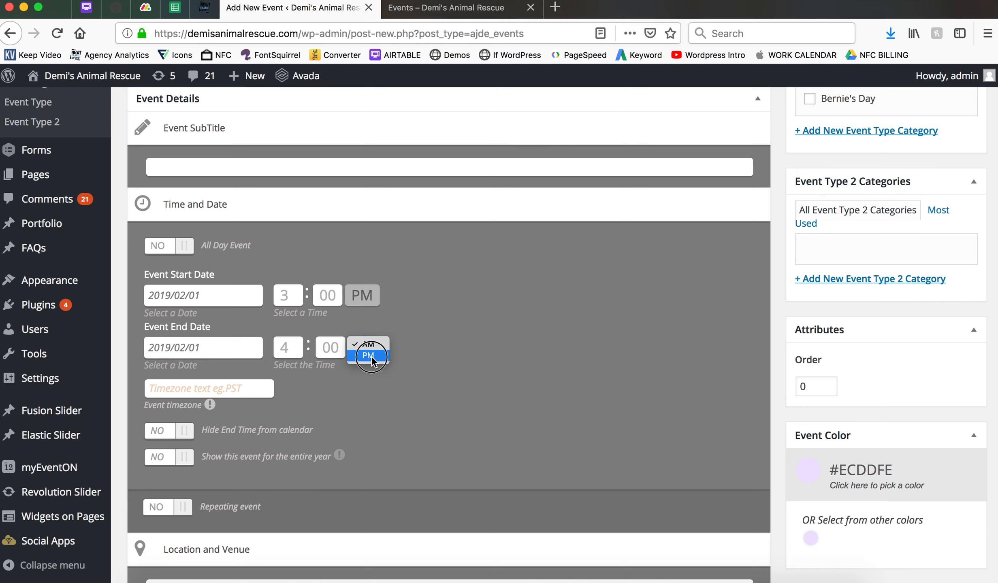
pyautogui.click(408, 381)
# - Choose "Event Venue" as the event location name and enter the venue's street address
pyautogui.scroll(-7, 408, 382)
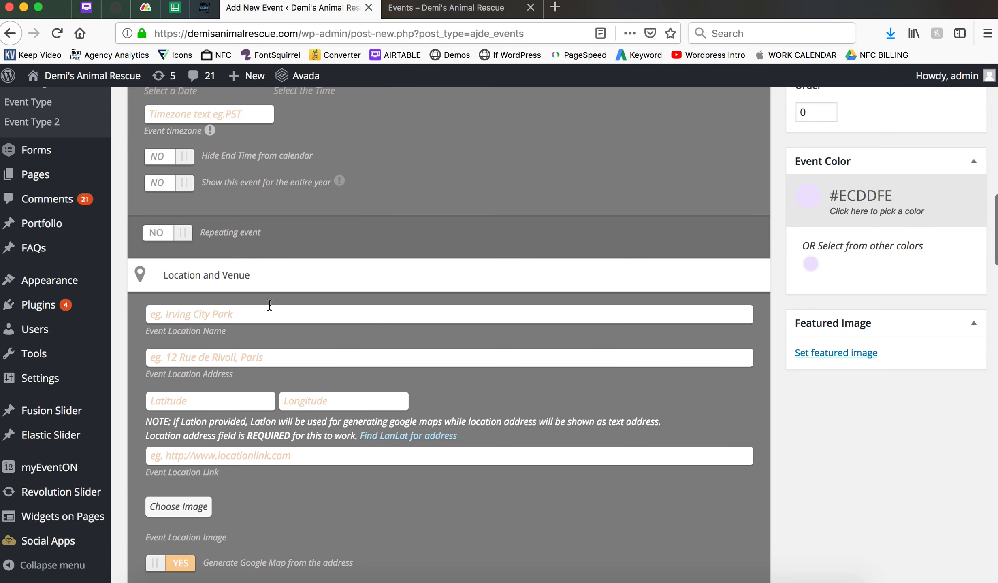
pyautogui.click(256, 310)
pyautogui.write('Event')
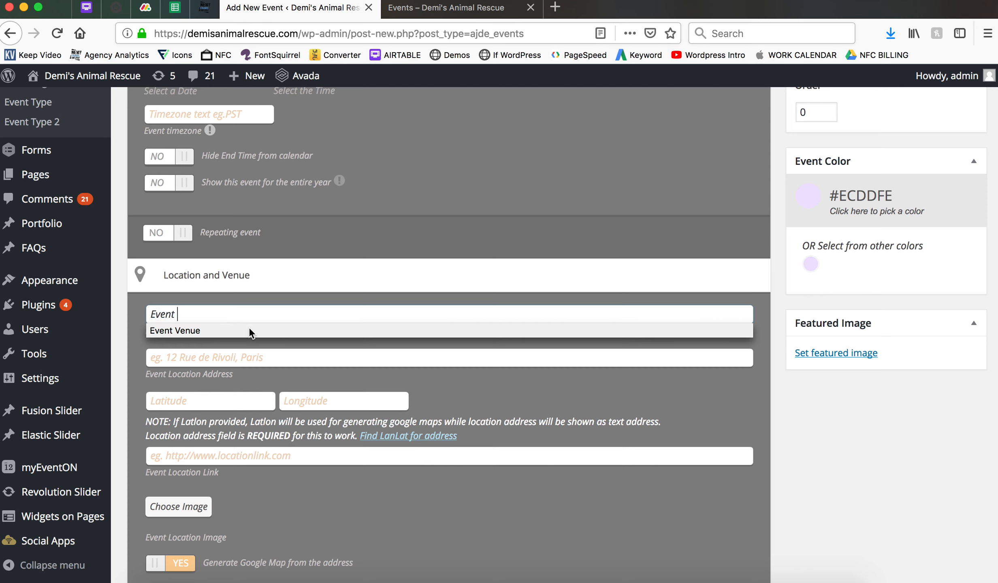
pyautogui.click(226, 333)
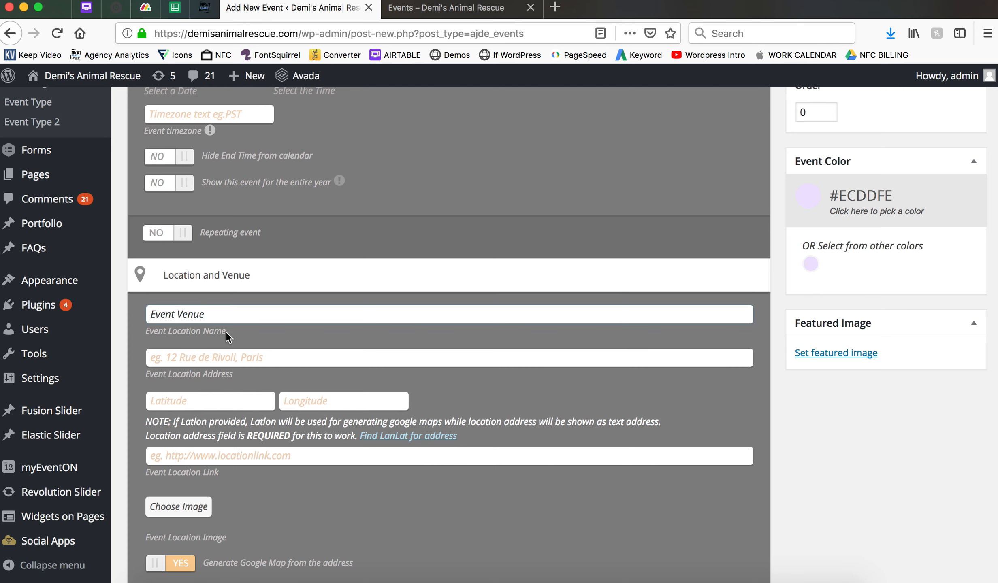
pyautogui.click(201, 355)
pyautogui.write('10111 Hubert St')
# - Set the media library photo of the black-and-white dog lying on grass as the event's featured image
pyautogui.scroll(-10, 436, 221)
pyautogui.scroll(15, 437, 220)
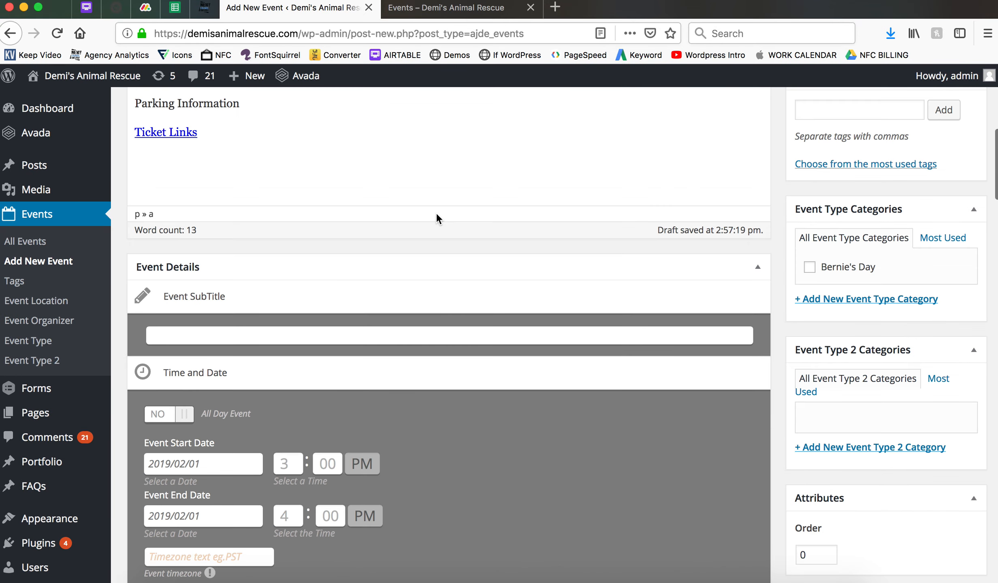
pyautogui.scroll(-2, 436, 213)
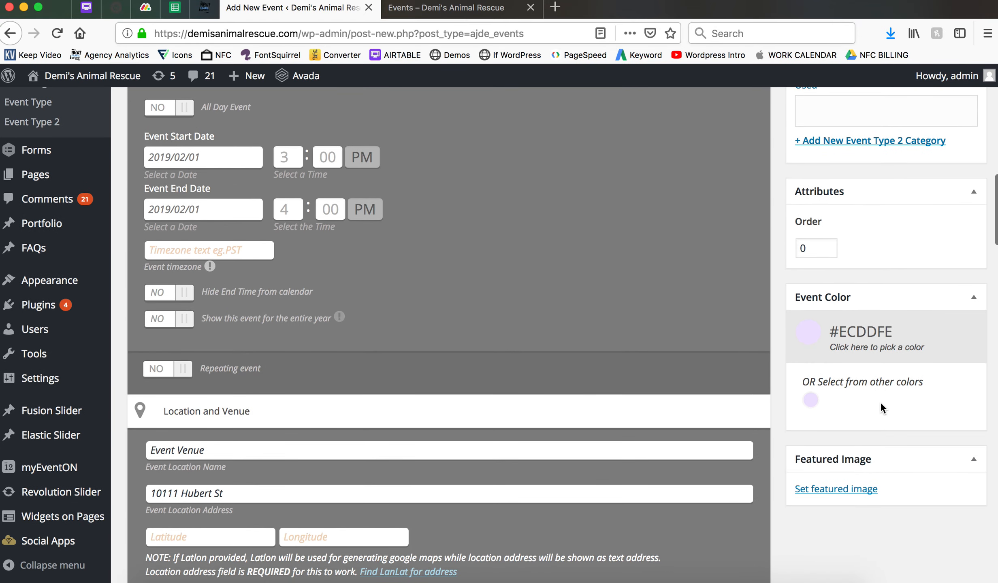
pyautogui.click(851, 495)
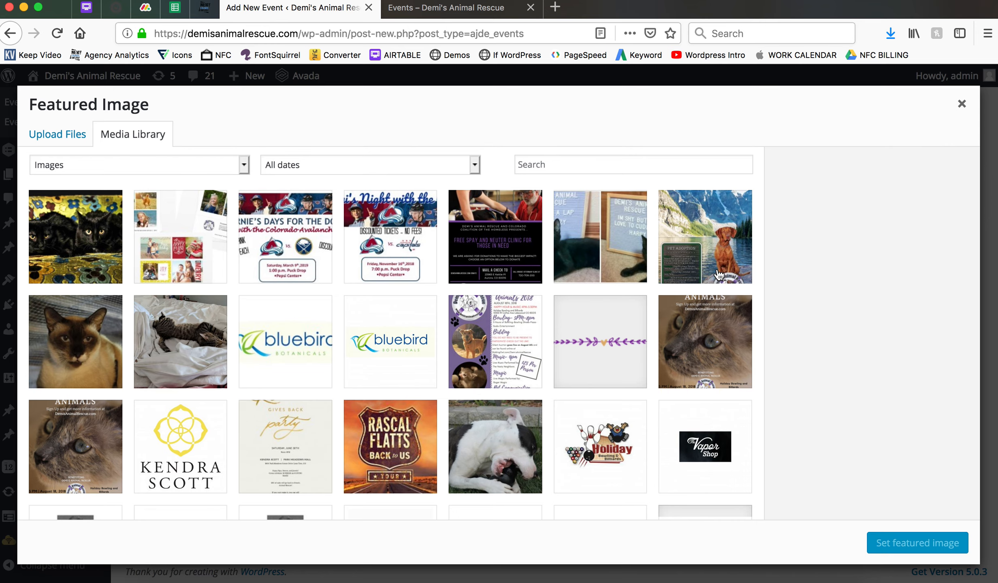
pyautogui.click(518, 439)
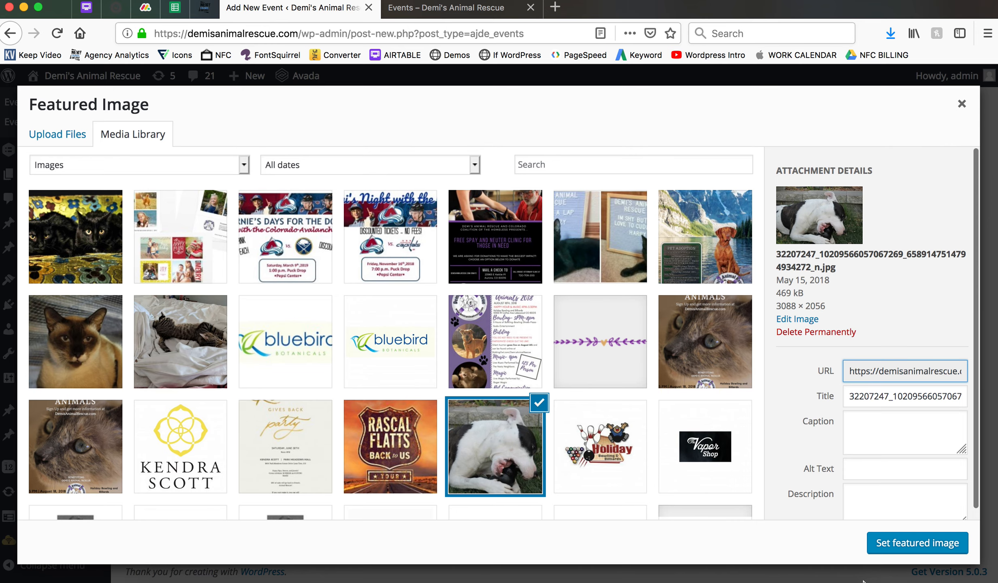
pyautogui.click(946, 549)
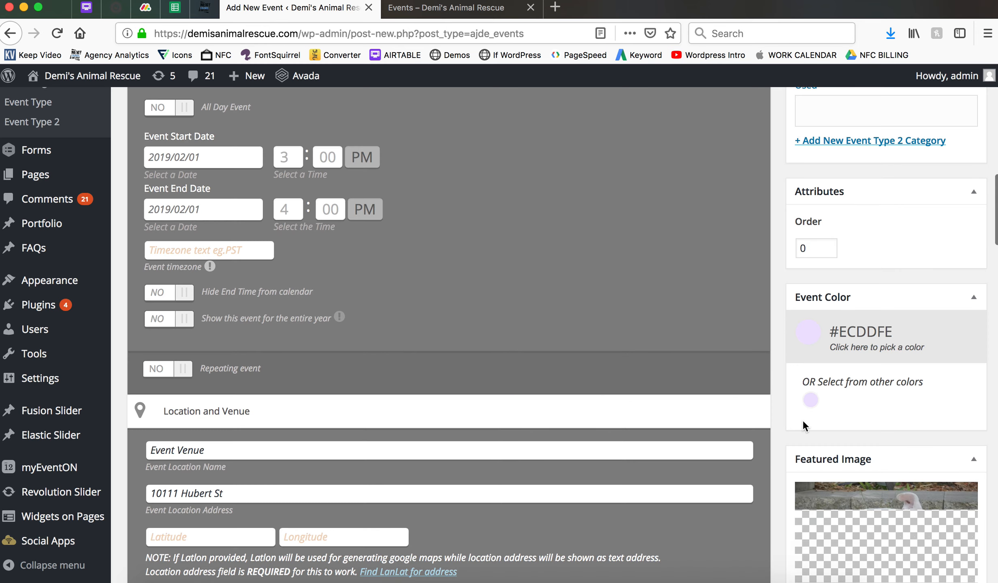
# - Review the new event's title, description, dates, location, organizer and featured image before publishing
pyautogui.scroll(10, 803, 421)
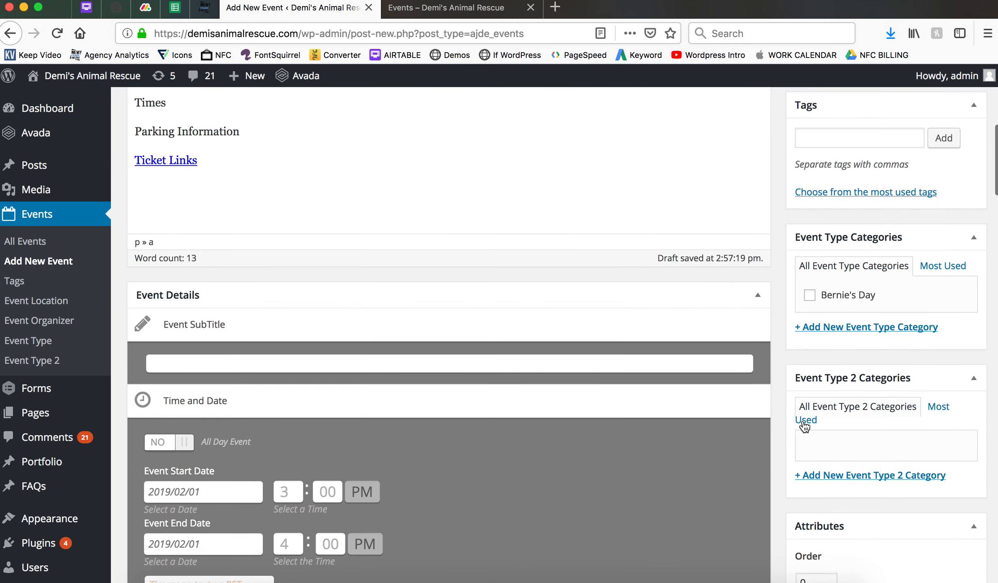
pyautogui.scroll(5, 802, 420)
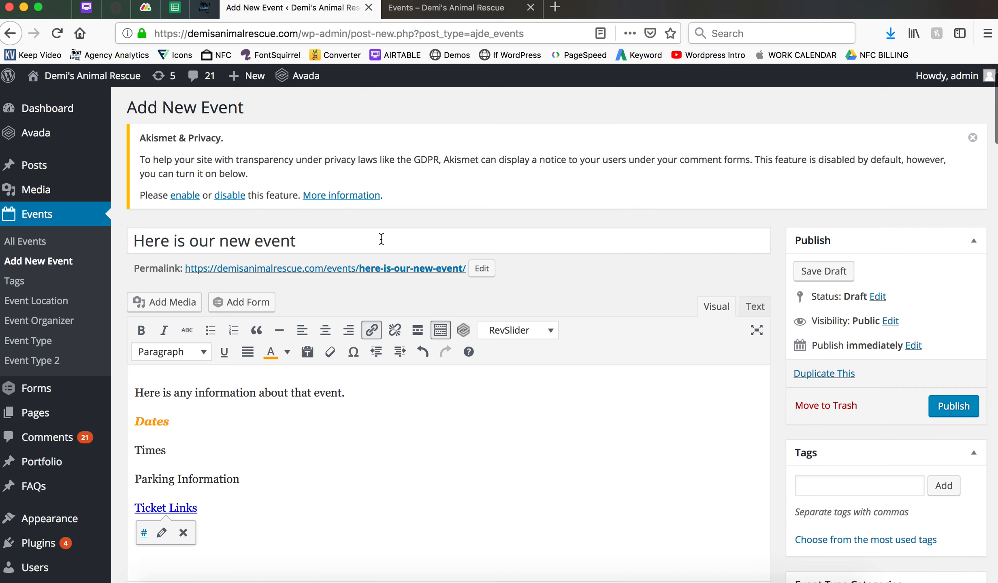
pyautogui.scroll(-3, 381, 239)
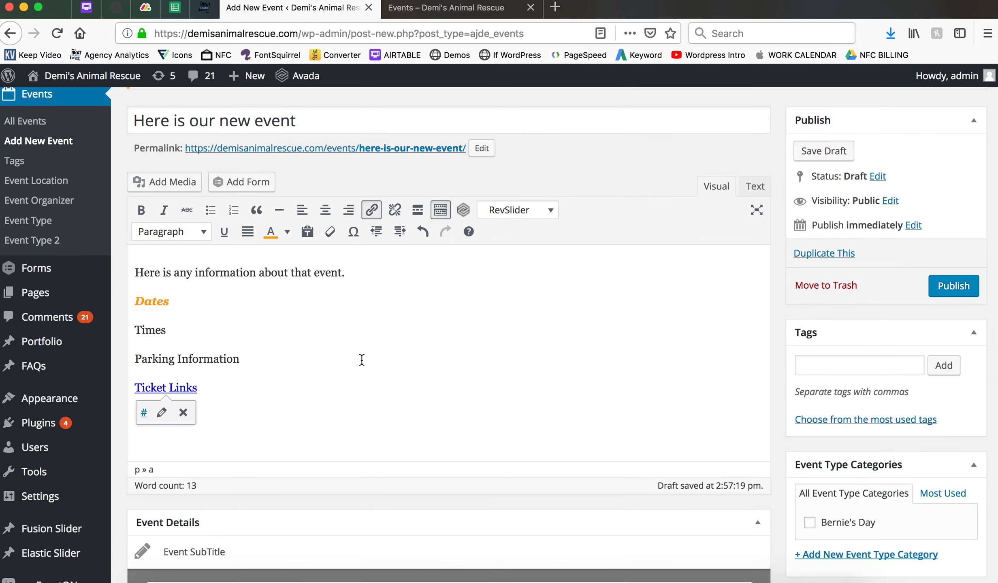
pyautogui.scroll(-10, 362, 359)
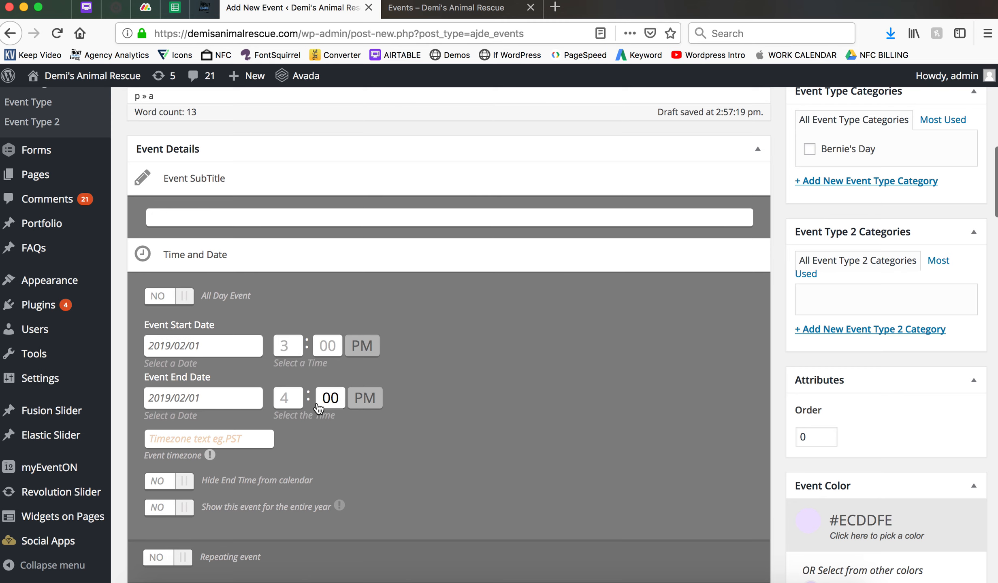
pyautogui.scroll(-7, 318, 407)
pyautogui.scroll(-4, 317, 401)
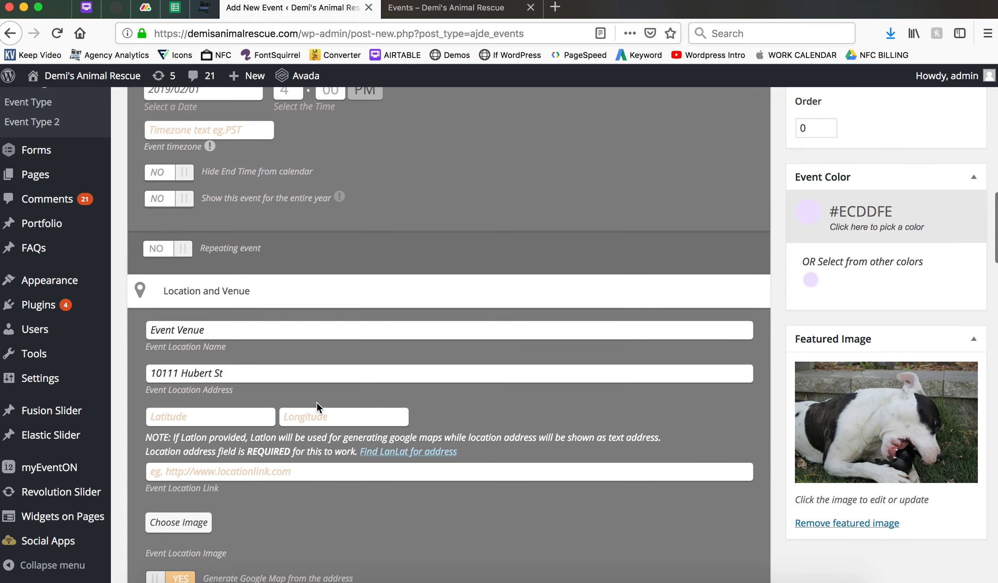
pyautogui.scroll(-6, 279, 344)
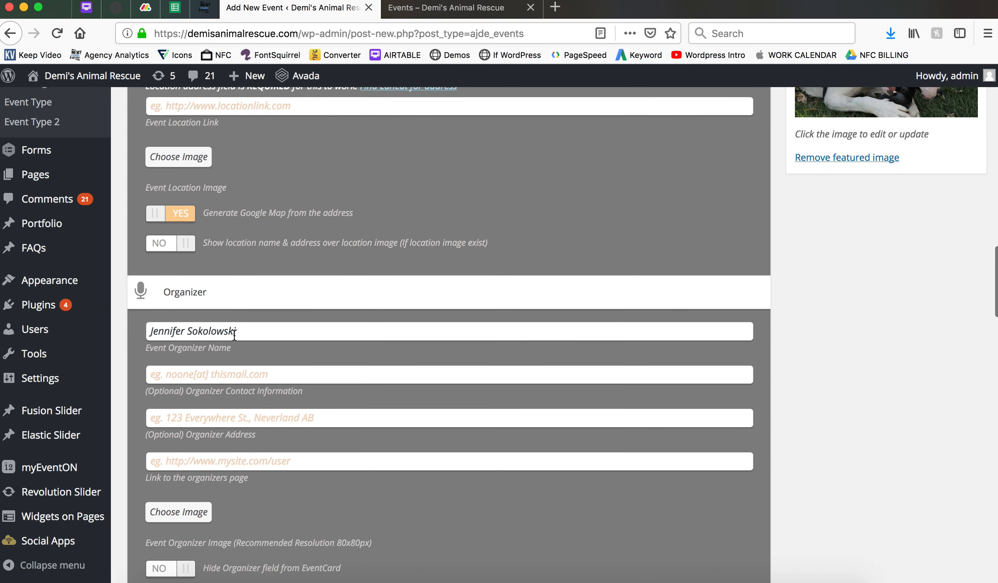
pyautogui.scroll(20, 831, 391)
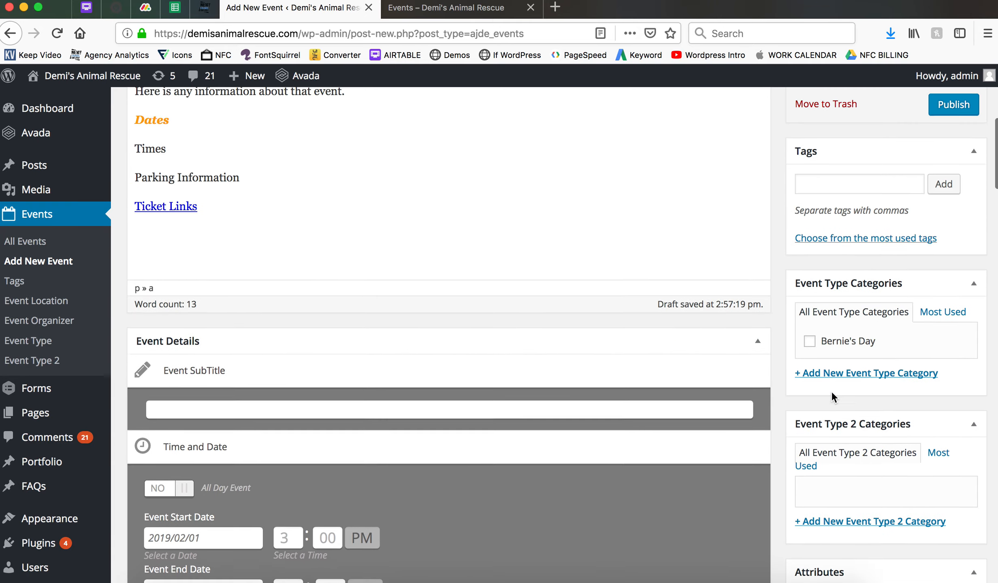
pyautogui.scroll(2, 831, 392)
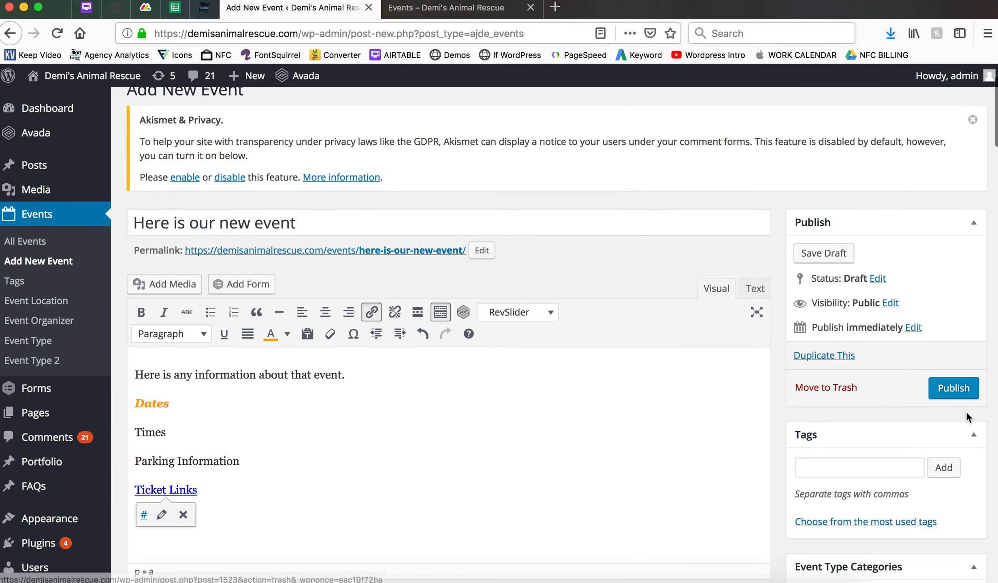
# - Publish the new event and reload the site's public events page in the other browser tab
pyautogui.click(957, 389)
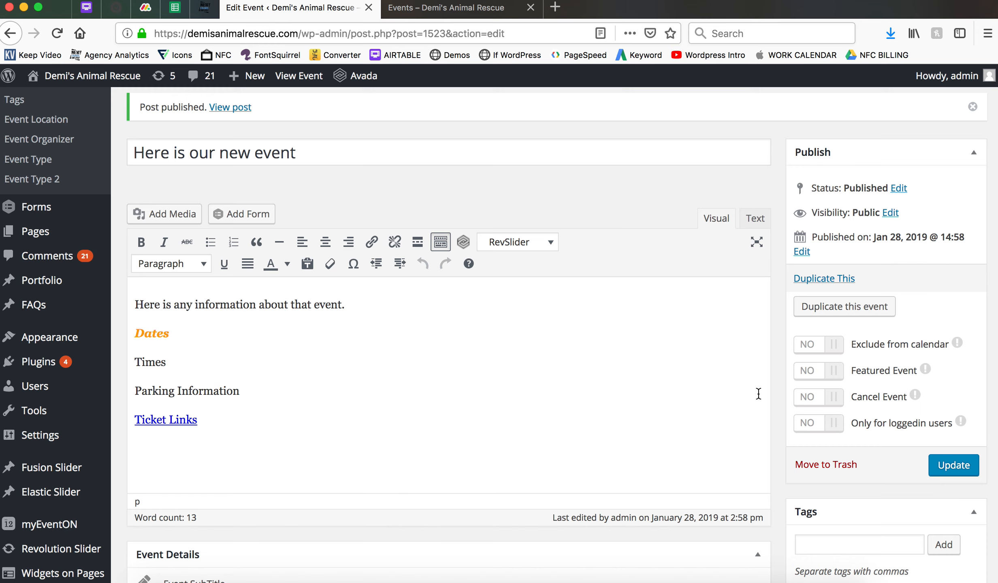
pyautogui.scroll(5, 404, 175)
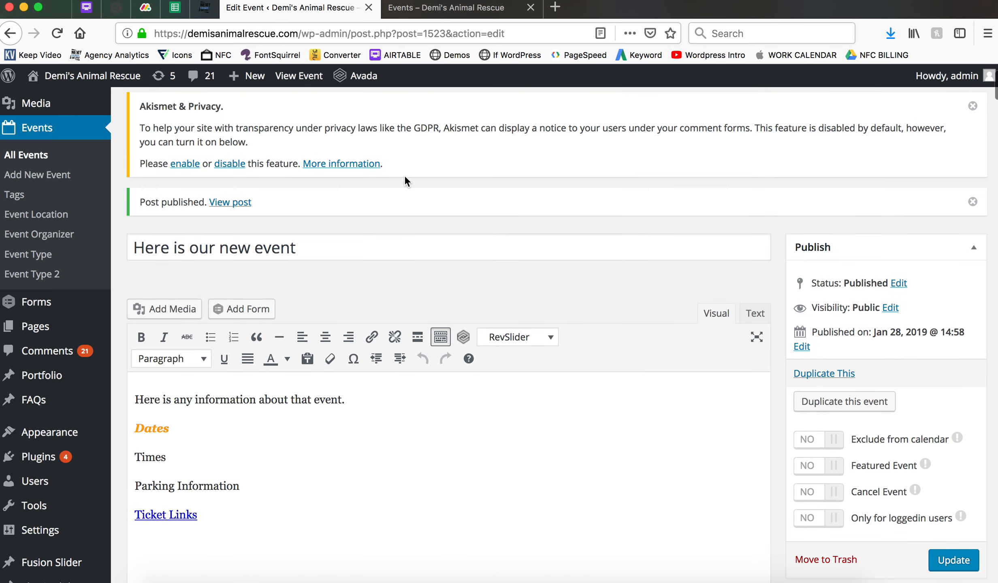
pyautogui.scroll(1, 364, 190)
pyautogui.hotkey('ctrl', 'Tab')
pyautogui.press('super+r')
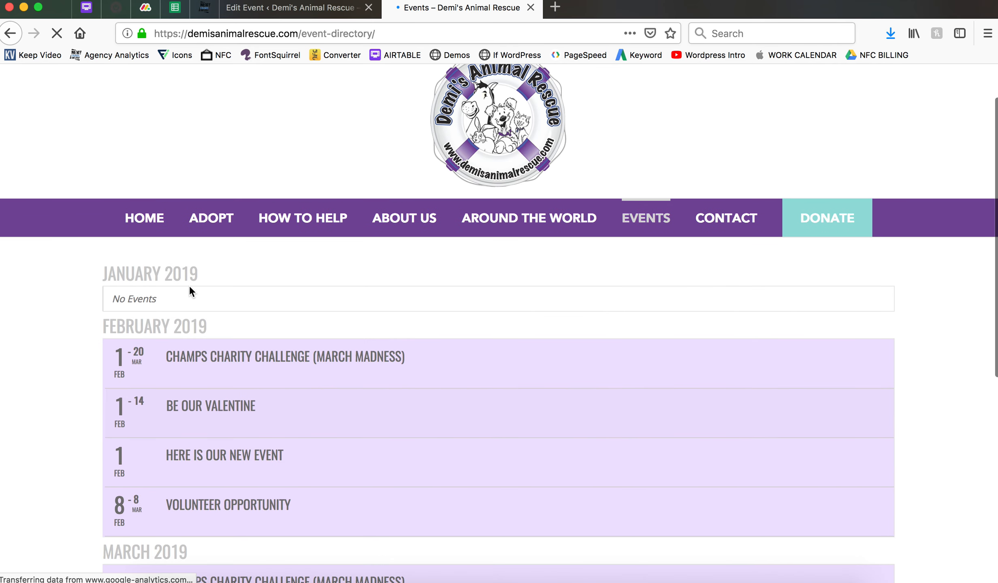
# - Expand "Here is our new event" in the public February 2019 listing and examine its image, details, time, location and organizer
pyautogui.scroll(-5, 189, 286)
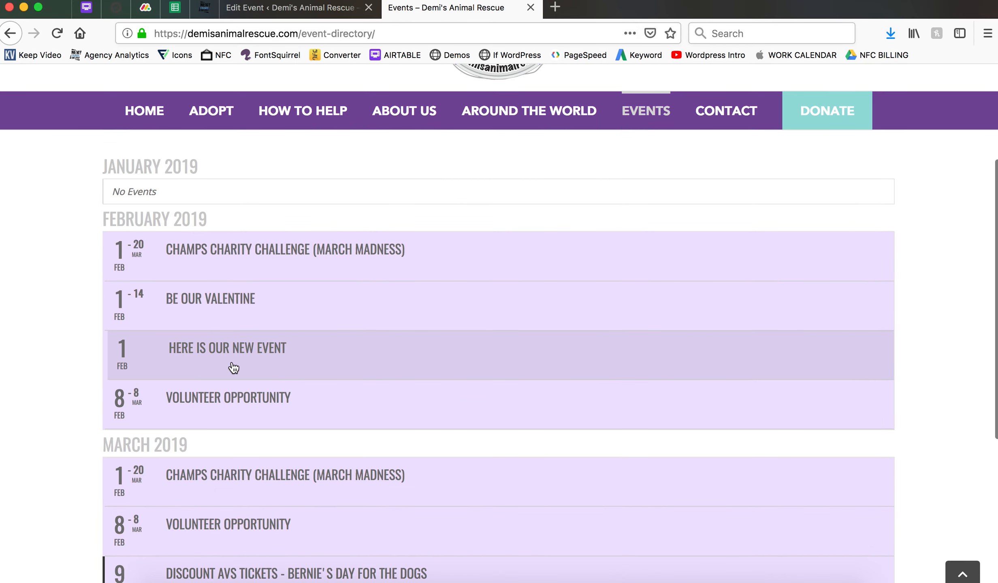
pyautogui.click(290, 369)
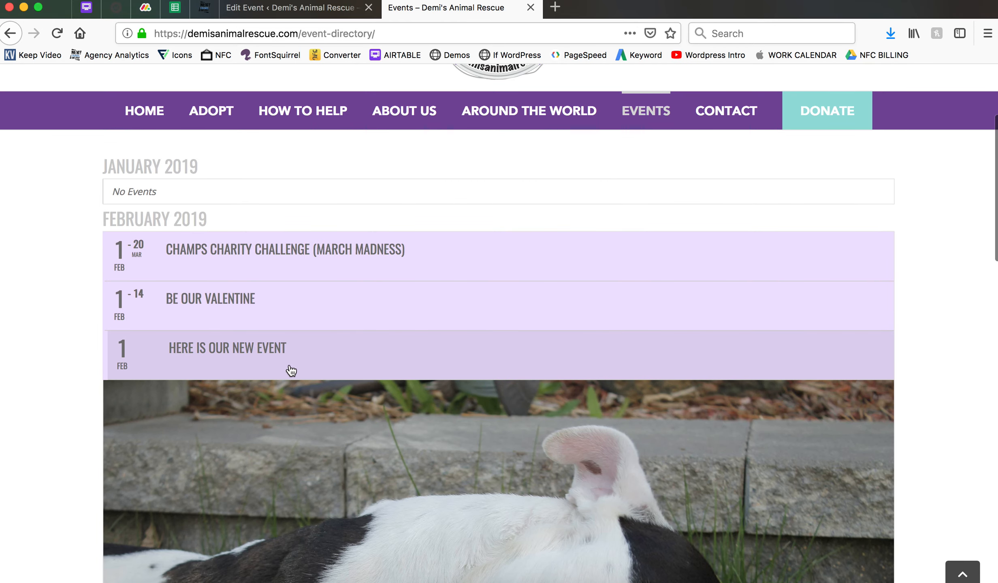
pyautogui.scroll(-5, 289, 363)
pyautogui.scroll(-10, 290, 363)
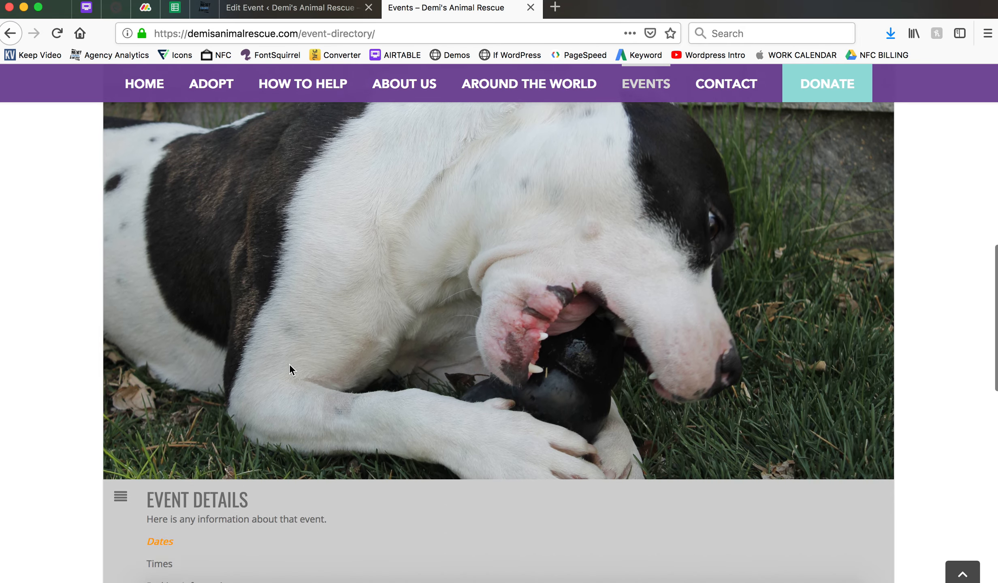
pyautogui.scroll(-3, 292, 370)
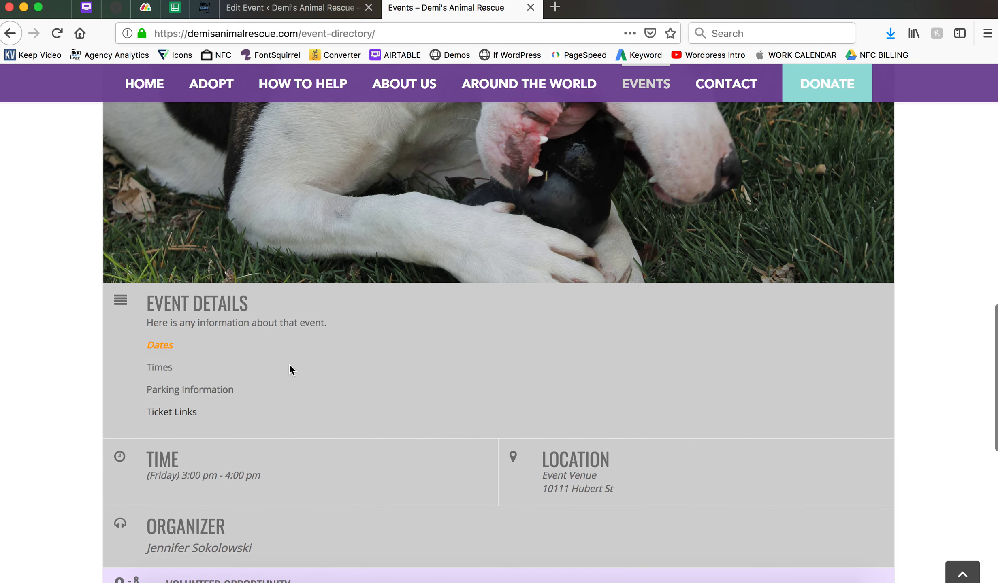
# - Examine the new event's formatted details, time, location and organizer on the public page, and collapse its entry in the listing
pyautogui.scroll(-2, 289, 363)
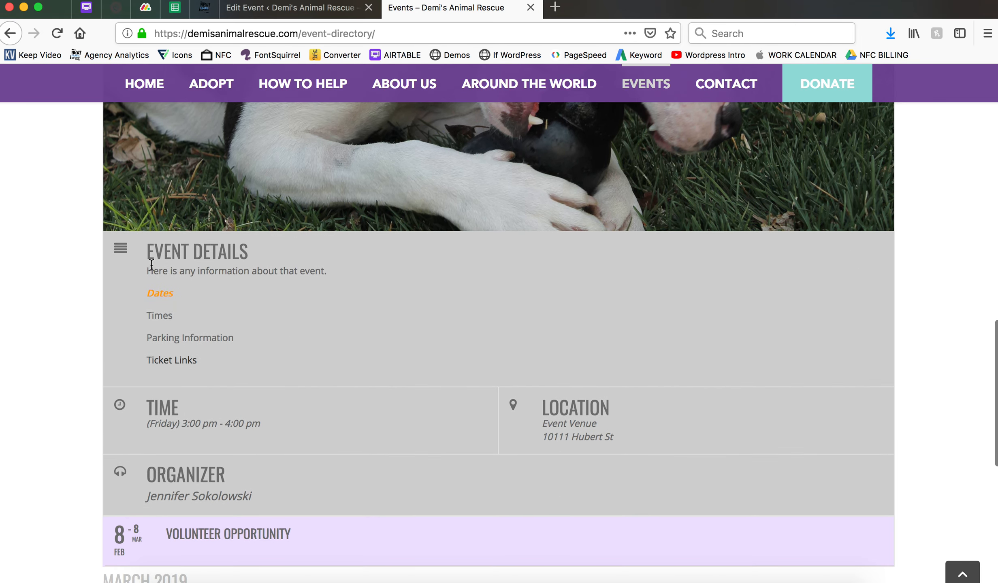
pyautogui.doubleClick(161, 296)
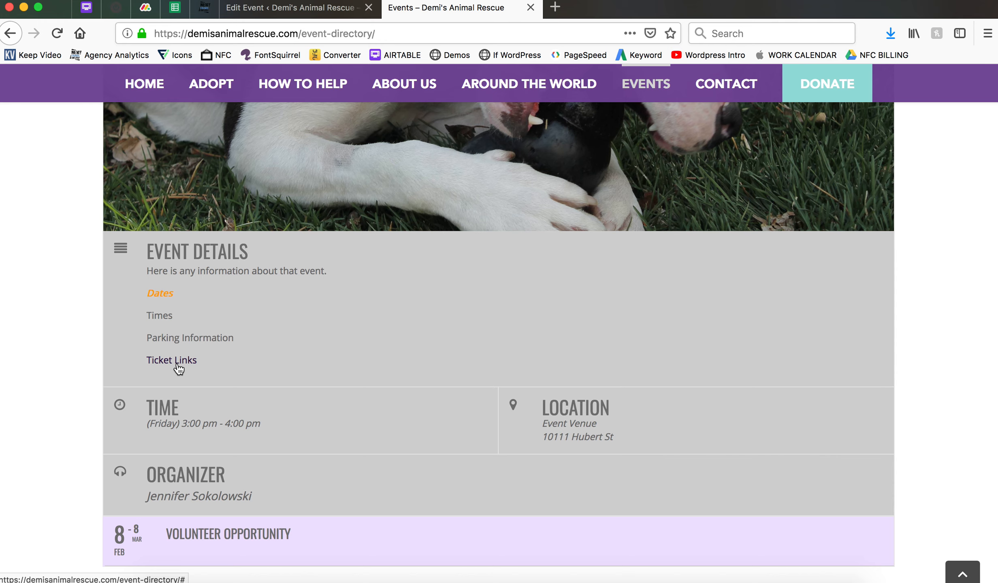
pyautogui.scroll(-1, 265, 368)
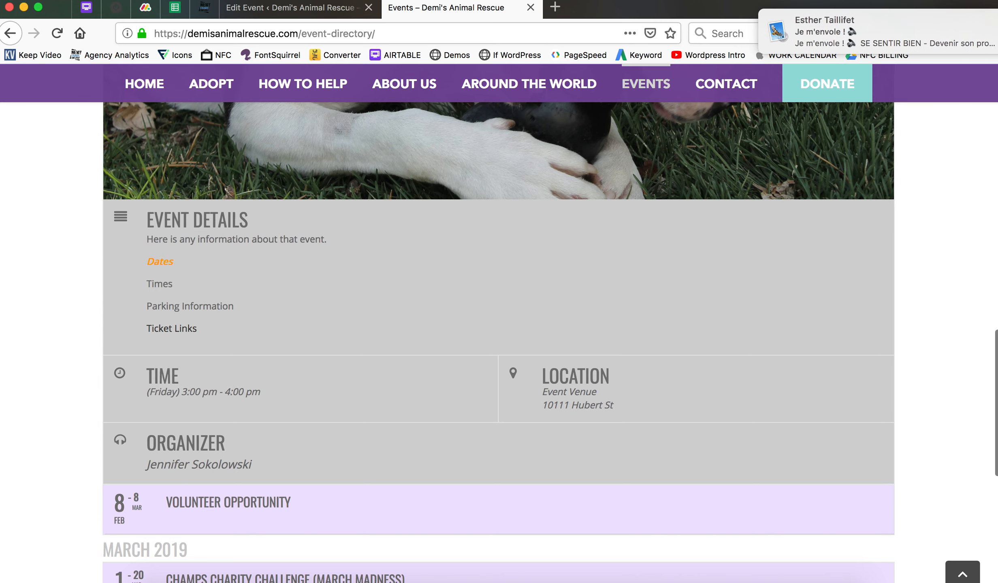
pyautogui.click(980, 21)
pyautogui.scroll(15, 615, 202)
pyautogui.click(443, 283)
pyautogui.scroll(2, 376, 162)
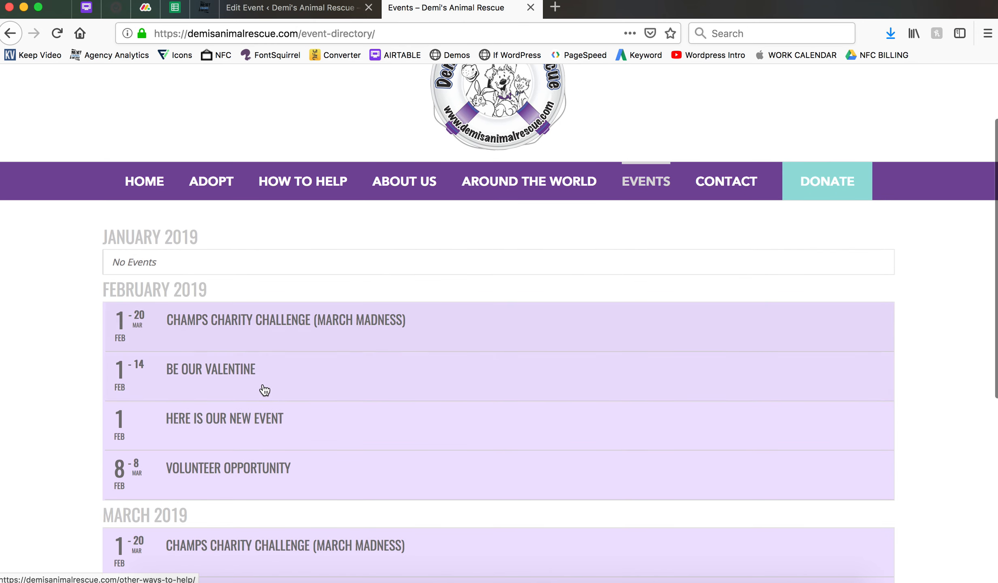
# - Return to the WordPress admin's list of all events and trash "Here is our new event"
pyautogui.click(324, 15)
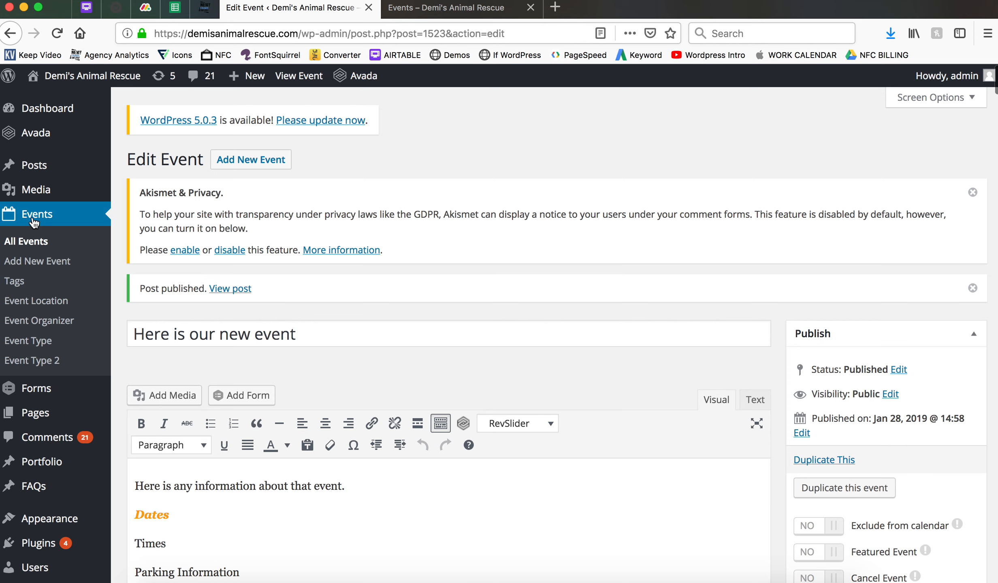
pyautogui.click(70, 222)
pyautogui.click(71, 222)
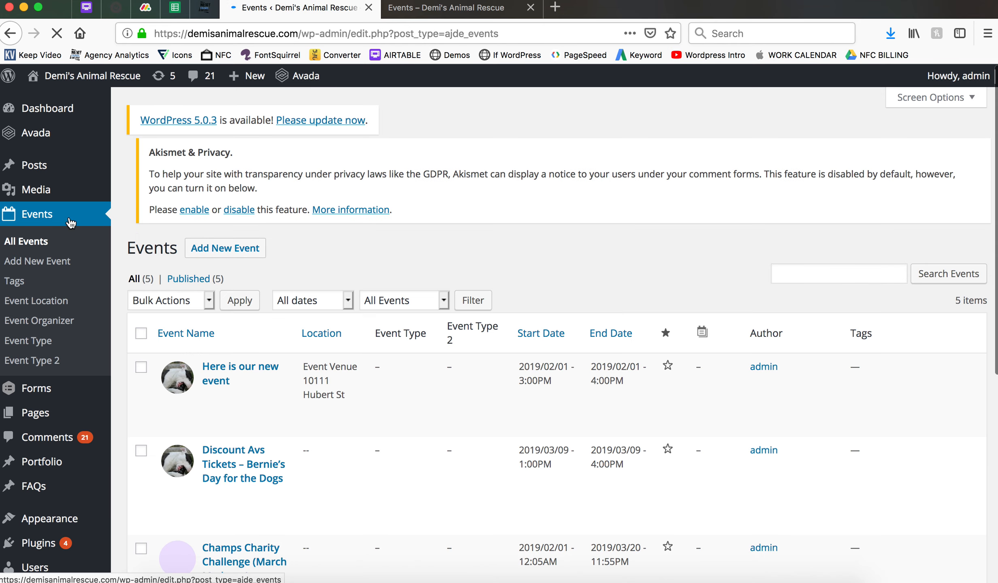
pyautogui.scroll(-3, 255, 346)
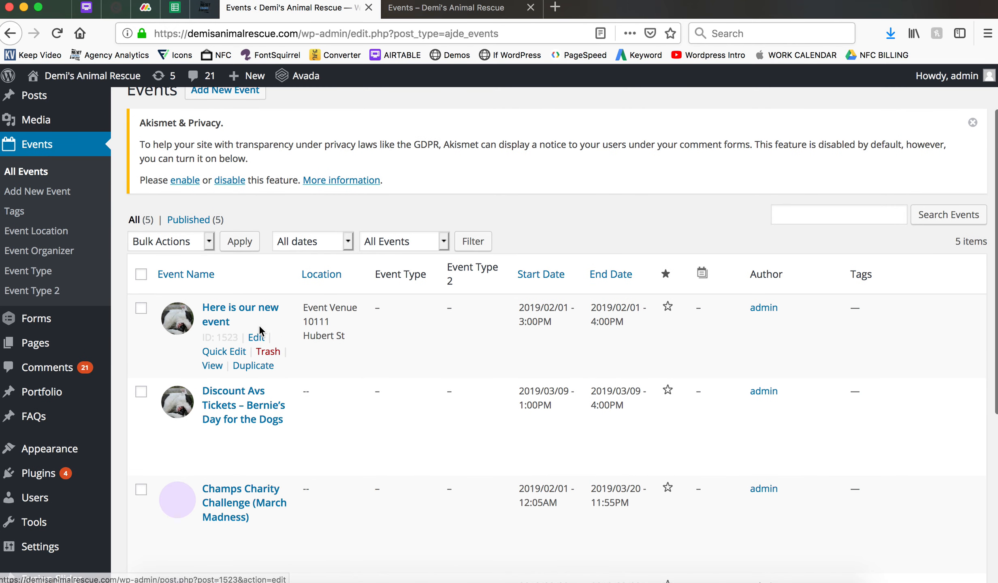
pyautogui.click(269, 351)
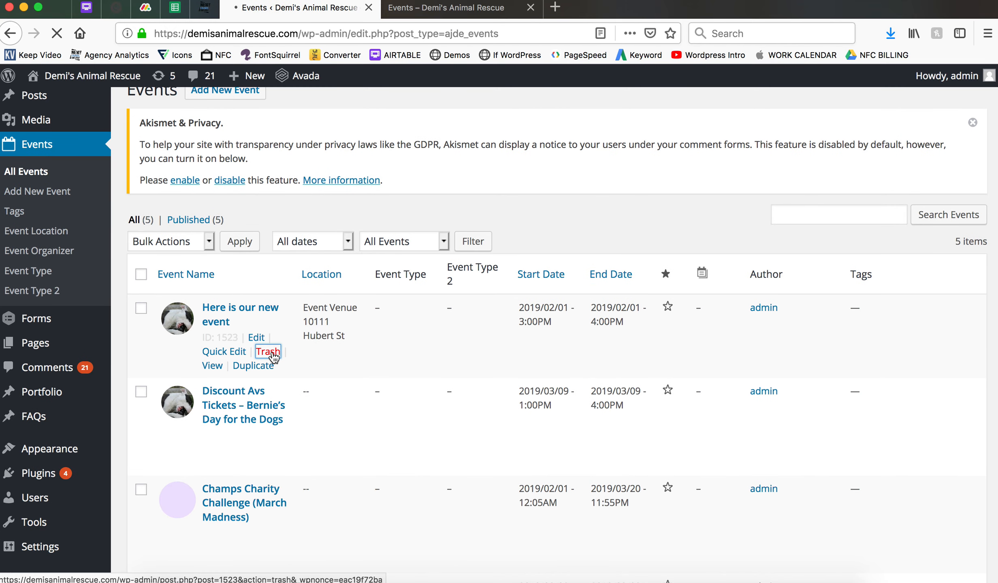